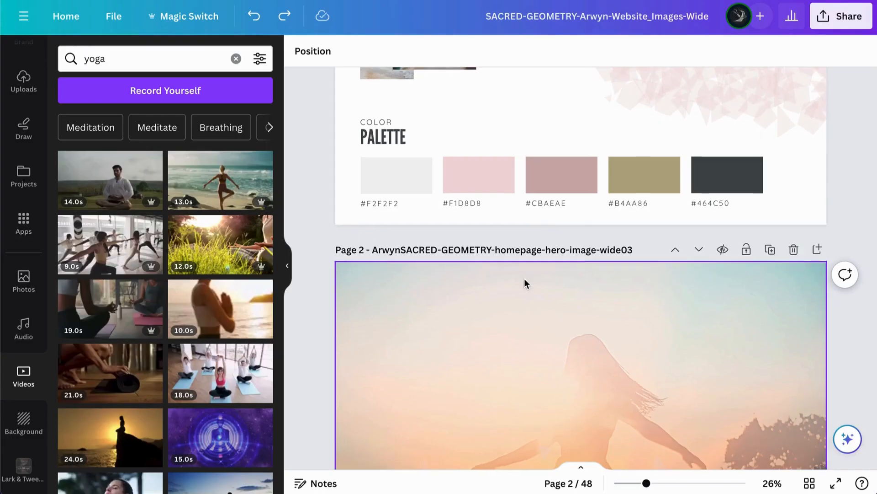
# Step: Examine the website style guide on page 1 and the layered homepage hero image on page 2
pyautogui.scroll(-3, 524, 278)
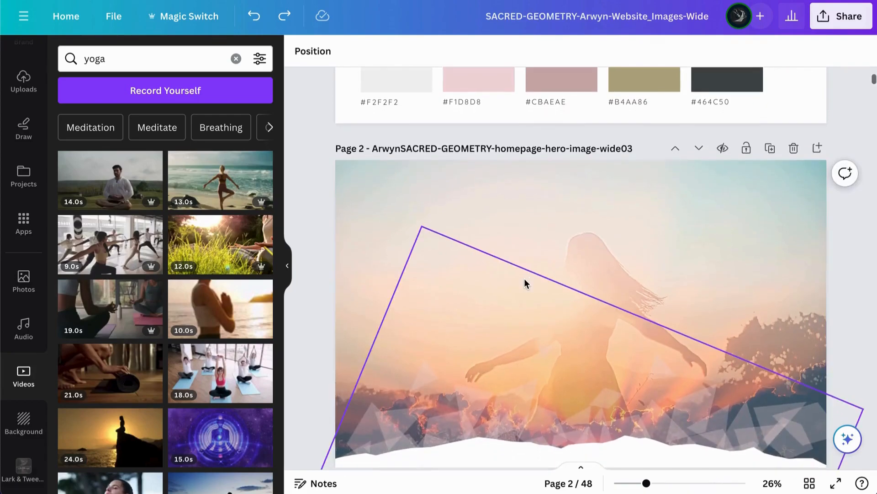
pyautogui.scroll(-2, 525, 284)
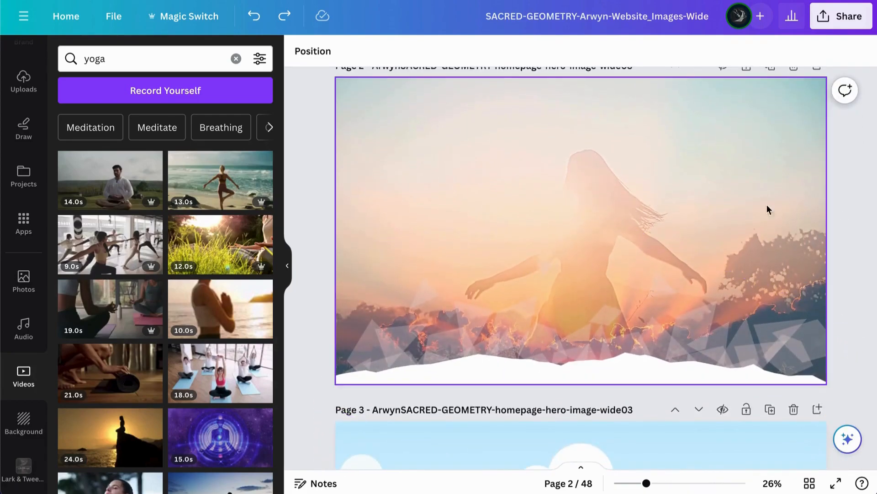
pyautogui.scroll(7, 723, 235)
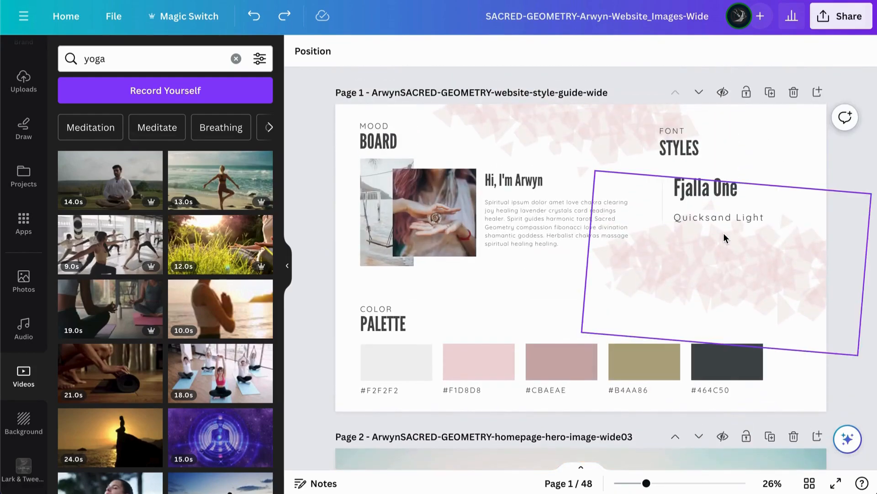
pyautogui.scroll(-2, 724, 236)
pyautogui.scroll(1, 700, 289)
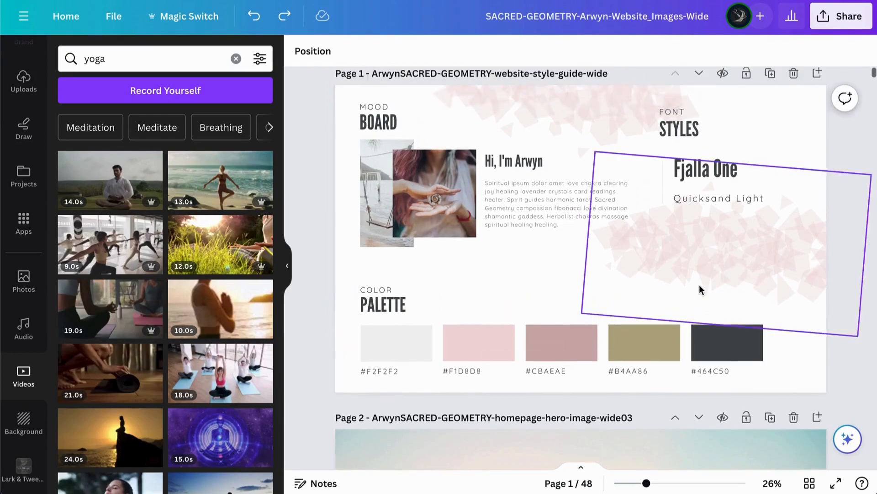
pyautogui.scroll(-6, 691, 269)
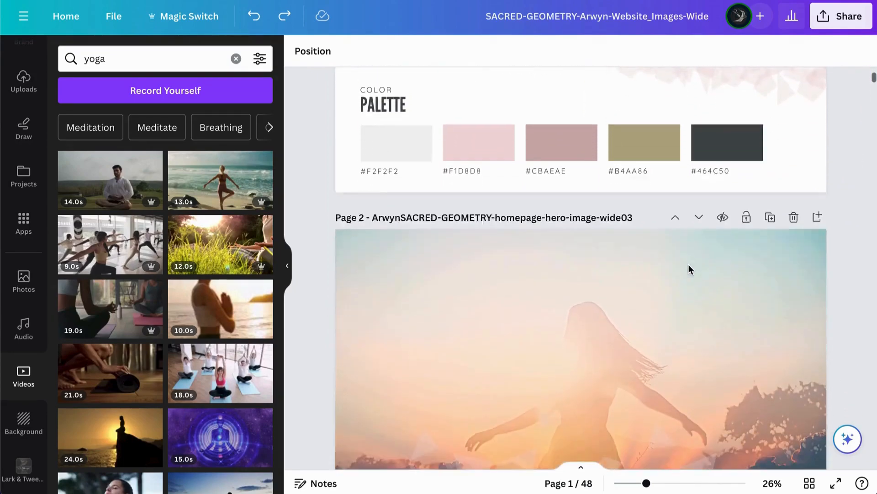
pyautogui.scroll(-1, 690, 269)
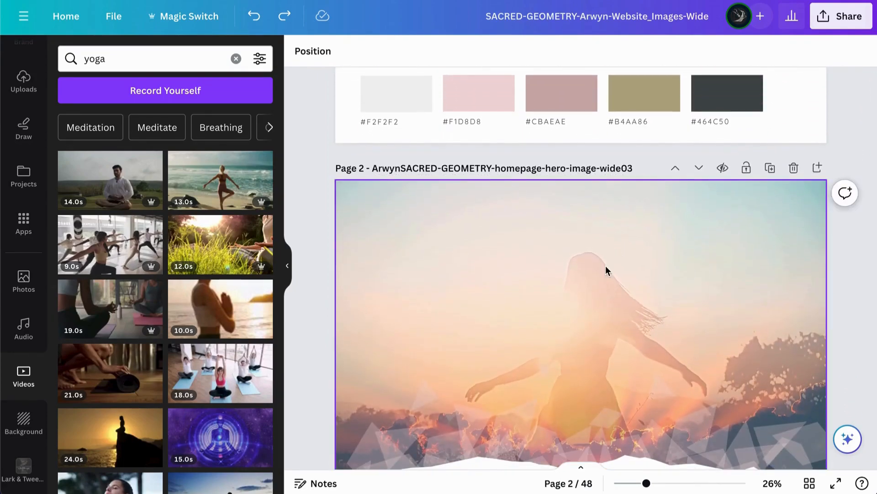
pyautogui.scroll(-1, 605, 270)
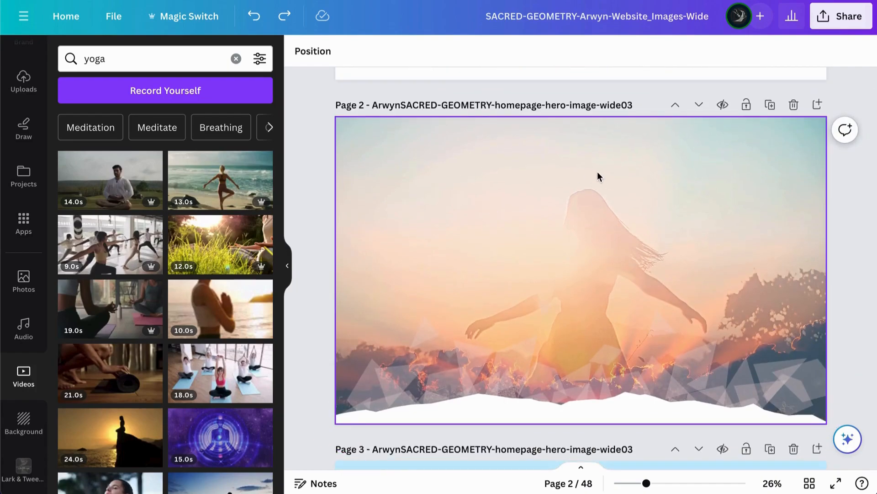
pyautogui.scroll(-6, 597, 171)
pyautogui.scroll(6, 597, 171)
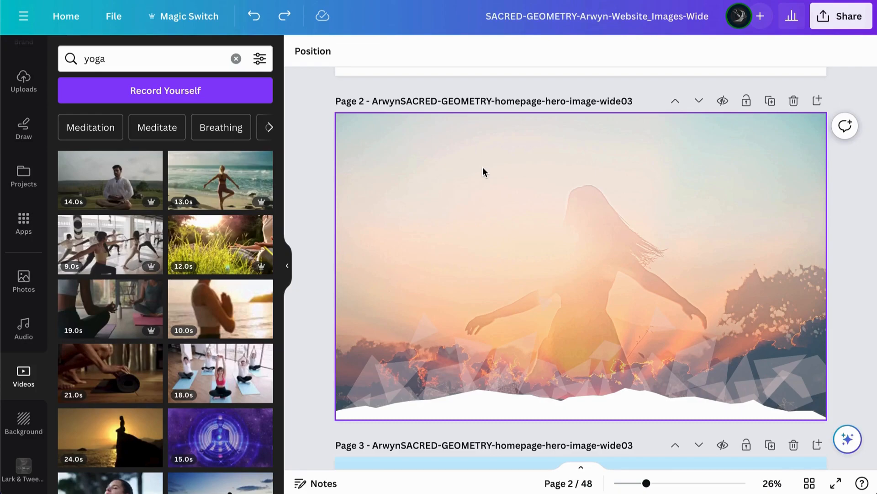
# Step: Replace page 2's hero background with the 13-second beach yoga video, moving the gradient overlay aside and realigning it over the page
pyautogui.click(527, 143)
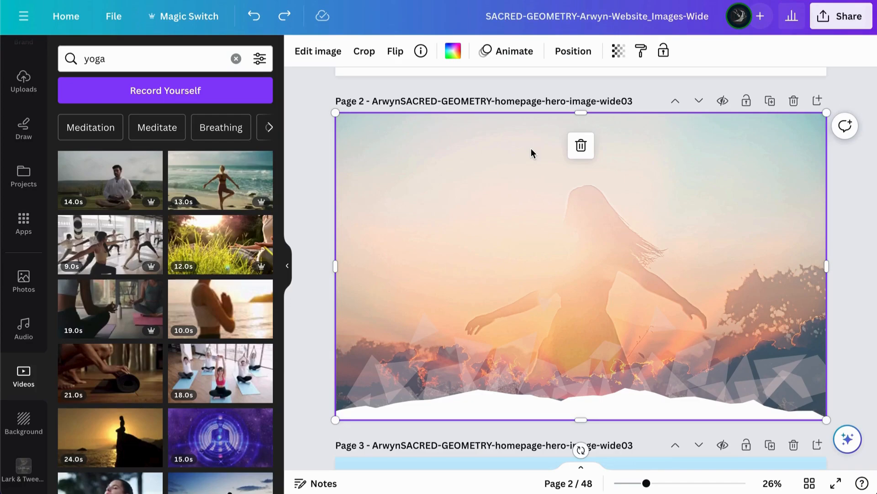
pyautogui.moveTo(199, 380); pyautogui.dragTo(489, 179)
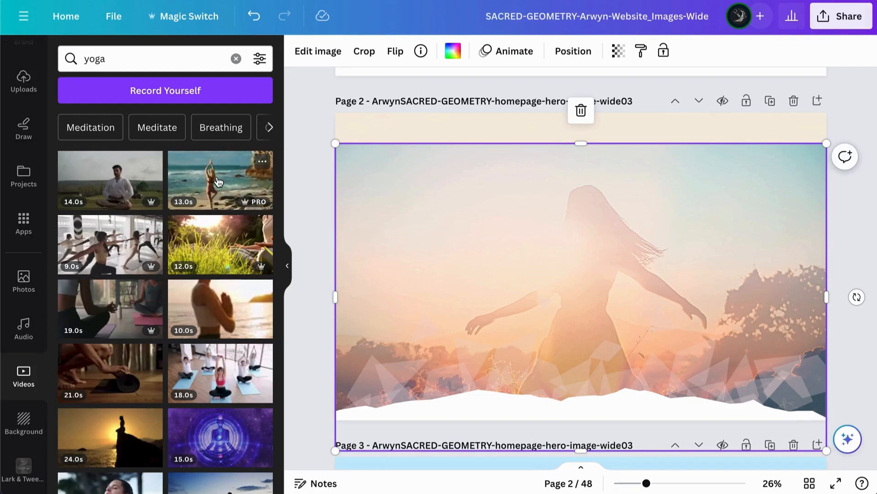
pyautogui.moveTo(213, 186); pyautogui.dragTo(347, 131)
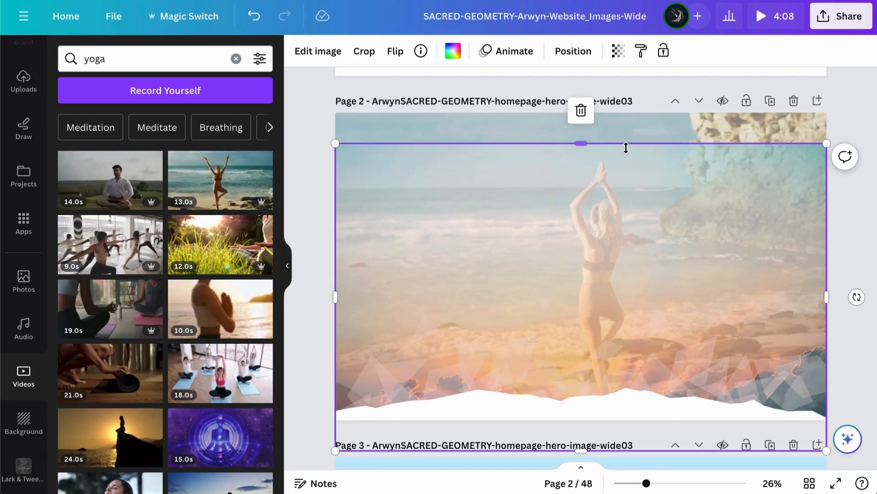
pyautogui.moveTo(530, 191); pyautogui.dragTo(531, 157)
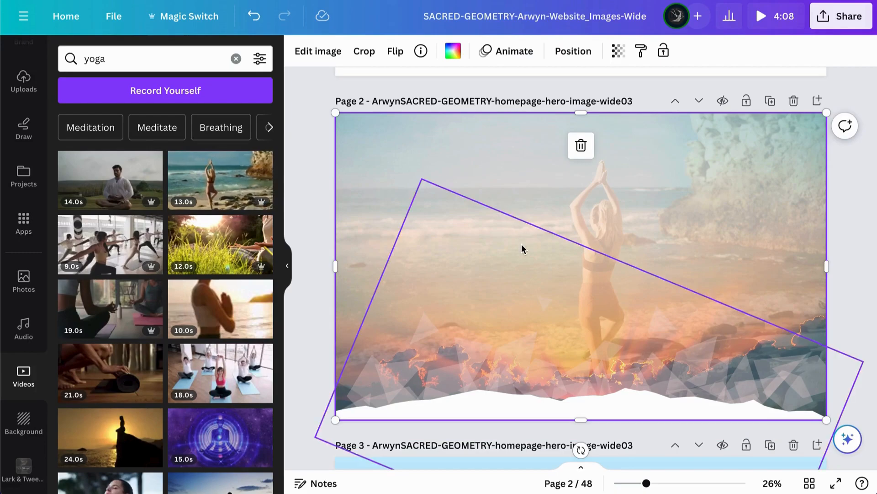
# Step: Fill page 3's background with the 13-second beach yoga video
pyautogui.scroll(-1, 522, 249)
pyautogui.scroll(-1, 701, 219)
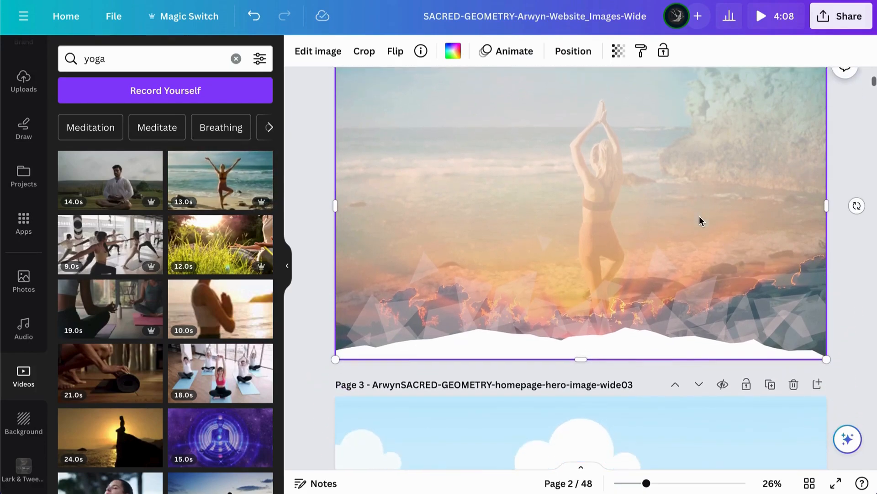
pyautogui.scroll(-4, 699, 221)
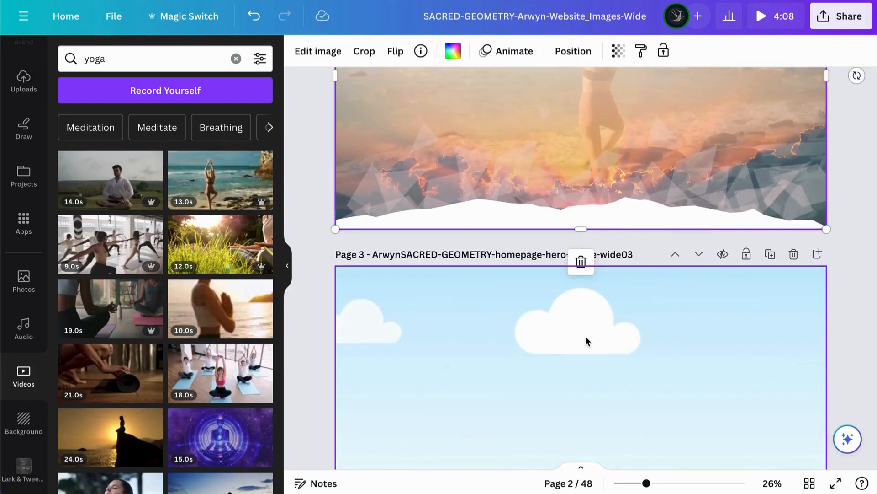
pyautogui.scroll(-3, 586, 336)
pyautogui.moveTo(236, 185); pyautogui.dragTo(409, 226)
pyautogui.scroll(-1, 451, 257)
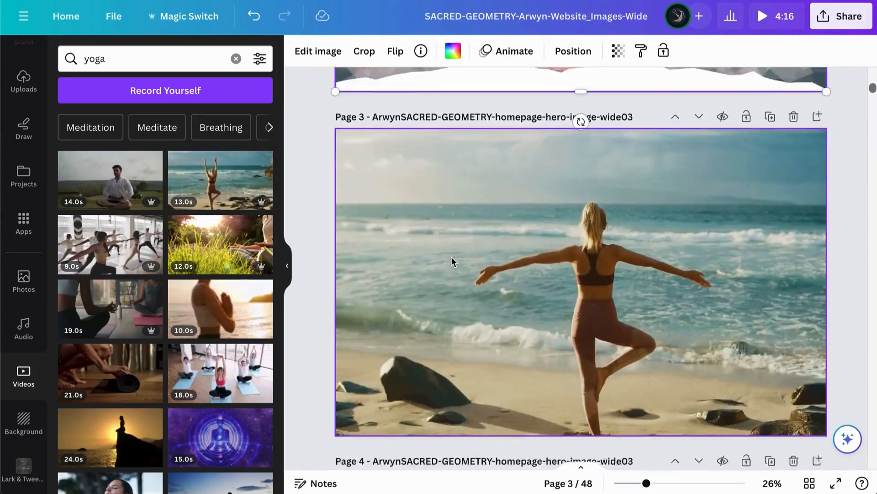
pyautogui.scroll(-1, 451, 256)
pyautogui.scroll(1, 452, 256)
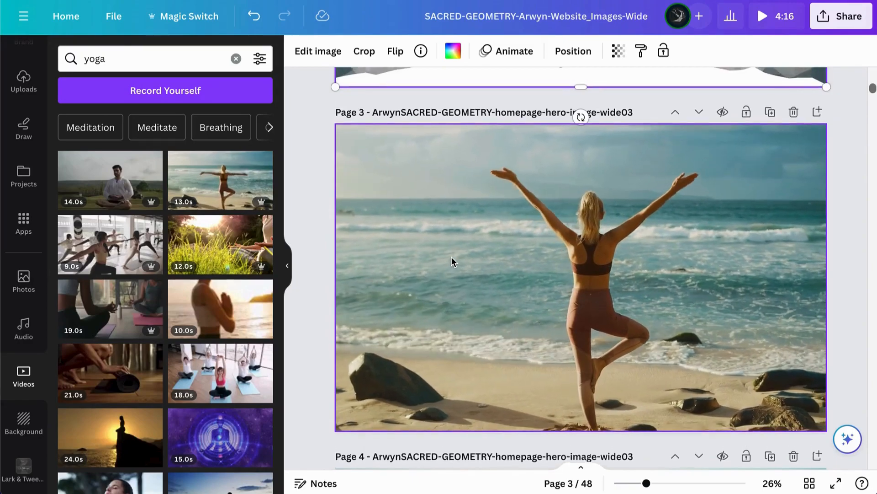
# Step: Download only page 2 of the design as an MP4 video at 2,880 × 1,800 px
pyautogui.scroll(4, 451, 256)
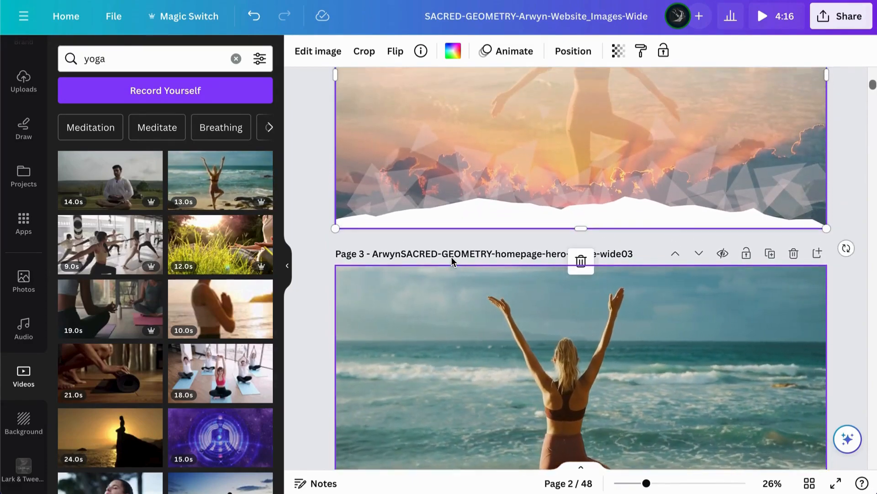
pyautogui.scroll(5, 451, 260)
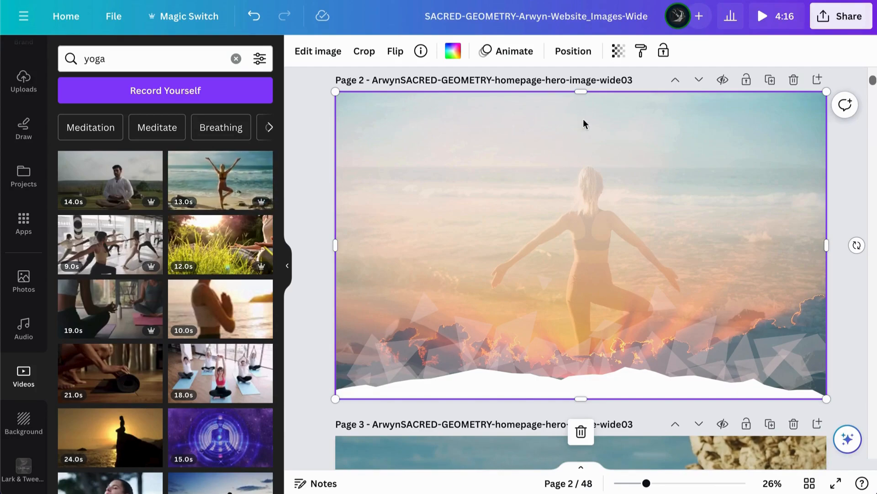
pyautogui.click(836, 20)
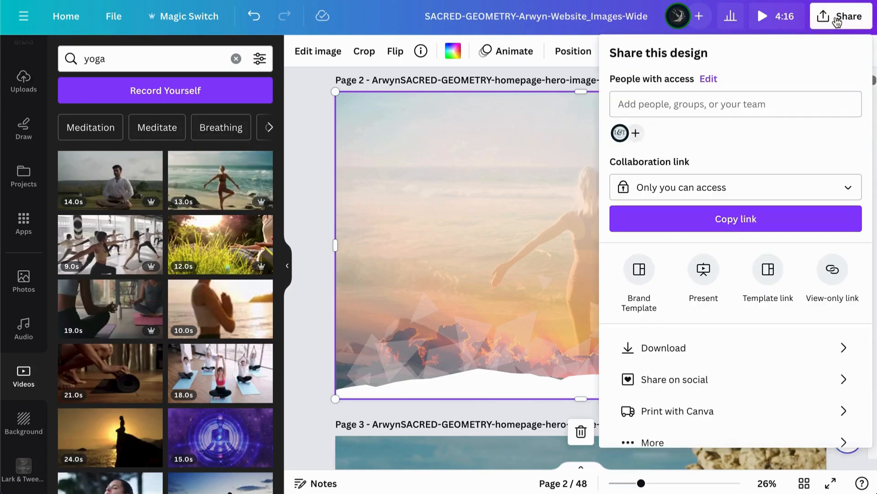
pyautogui.click(663, 348)
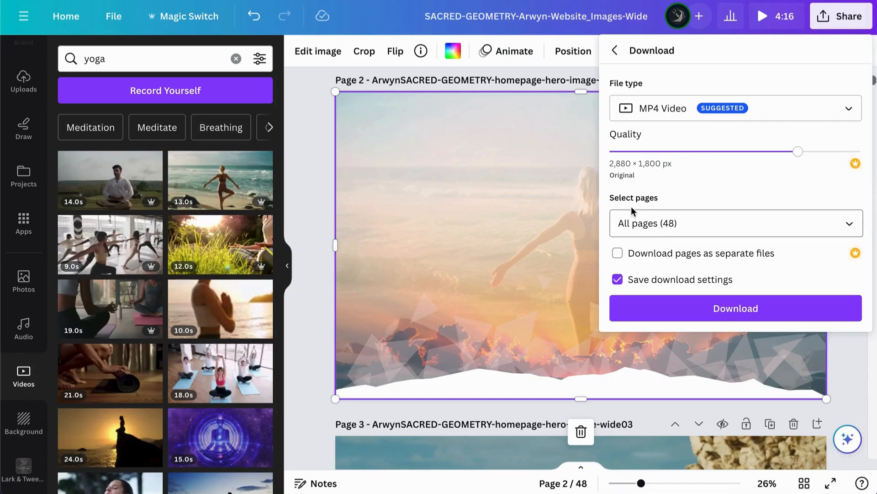
pyautogui.click(846, 227)
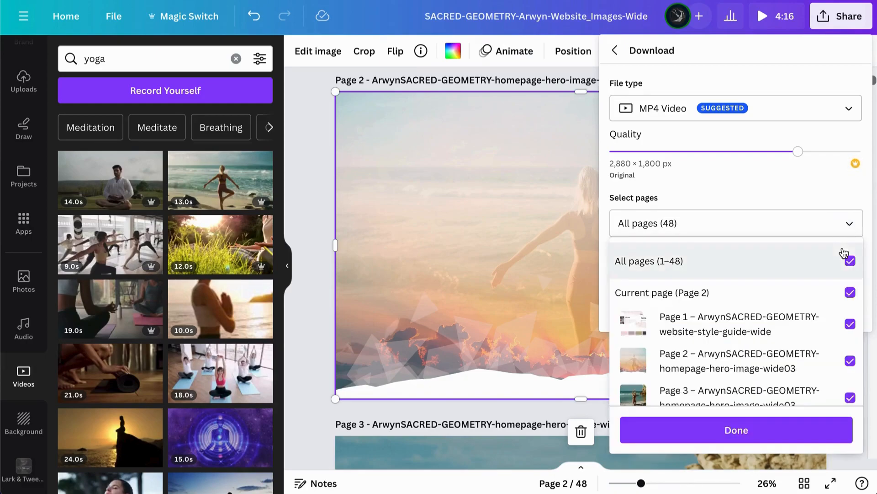
pyautogui.click(850, 259)
pyautogui.scroll(-1, 769, 348)
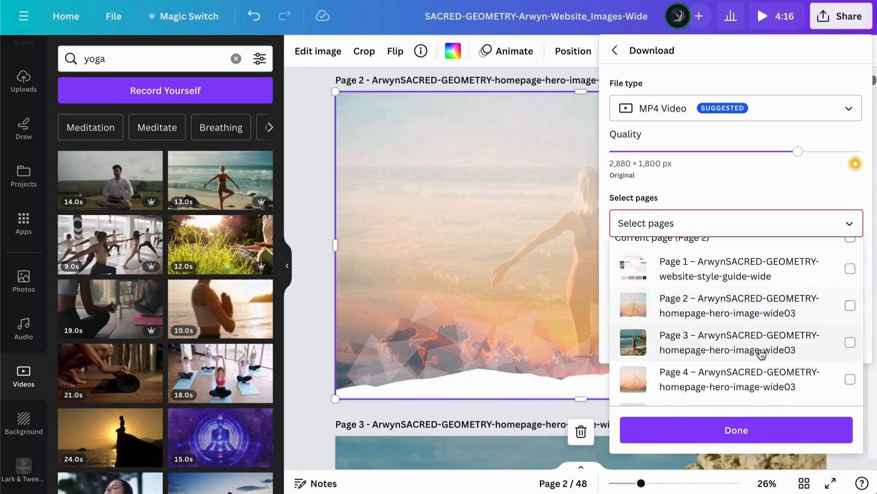
pyautogui.click(850, 305)
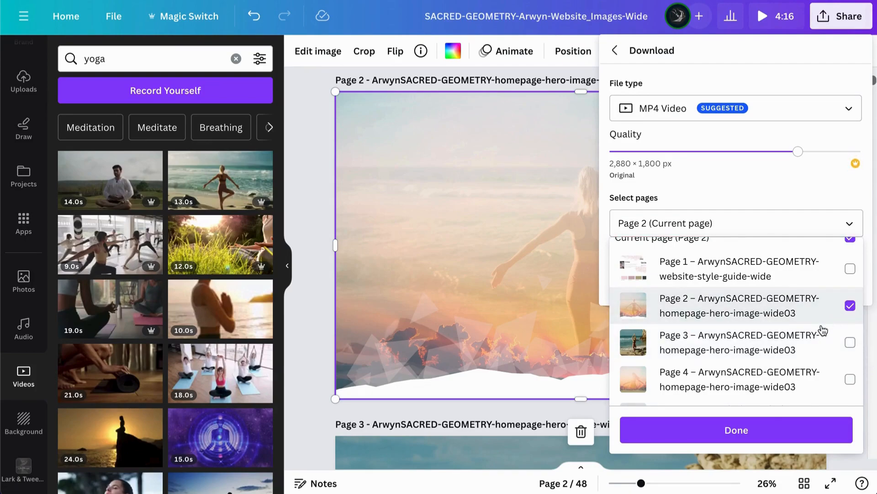
pyautogui.click(740, 431)
pyautogui.click(726, 293)
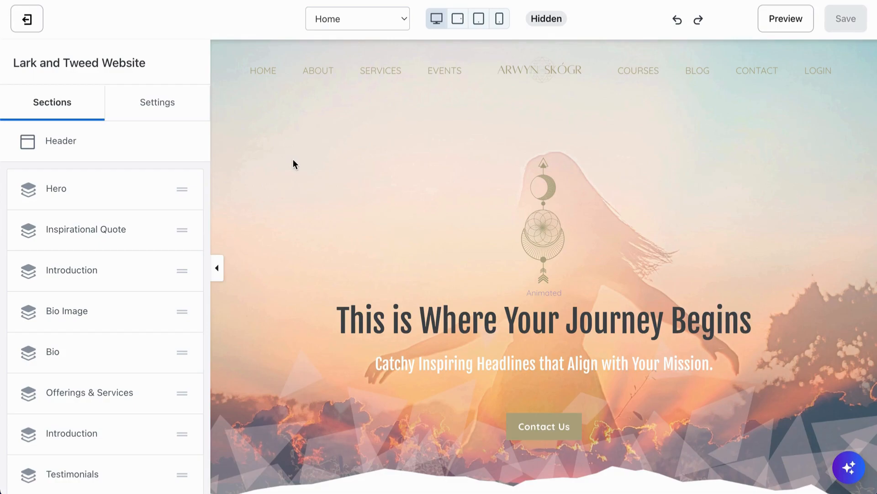
# Step: Look over the Home page's hero and introduction sections in the Kajabi website editor
pyautogui.scroll(-10, 293, 160)
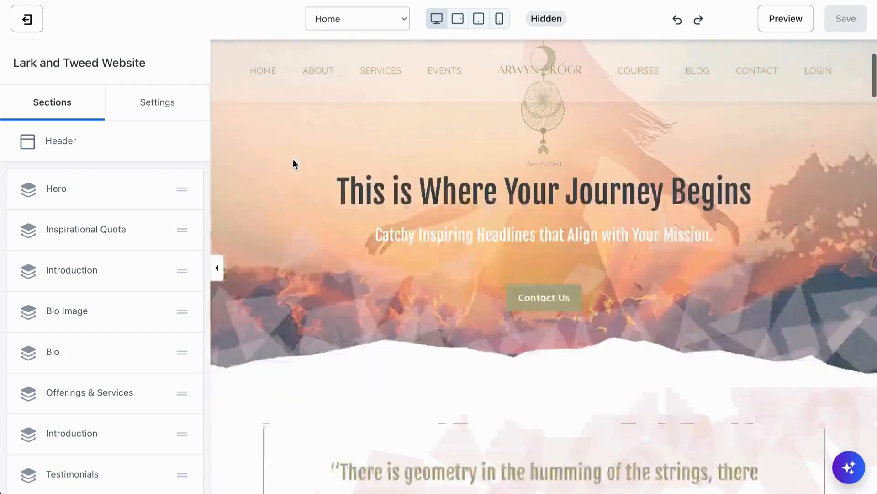
pyautogui.scroll(-3, 293, 160)
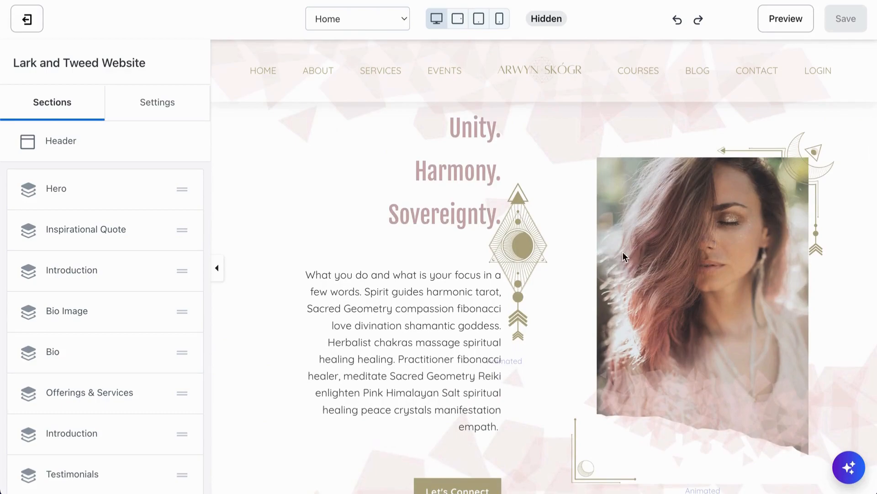
pyautogui.scroll(-4, 609, 274)
pyautogui.scroll(3, 688, 226)
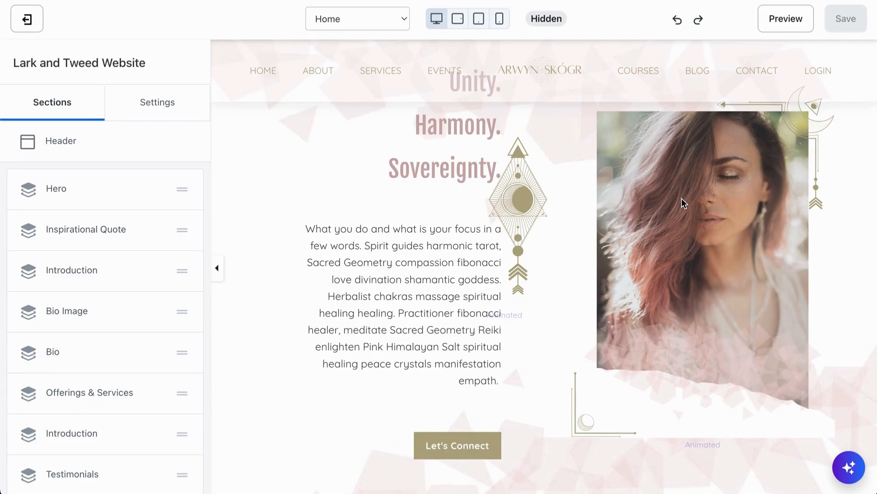
pyautogui.scroll(13, 653, 189)
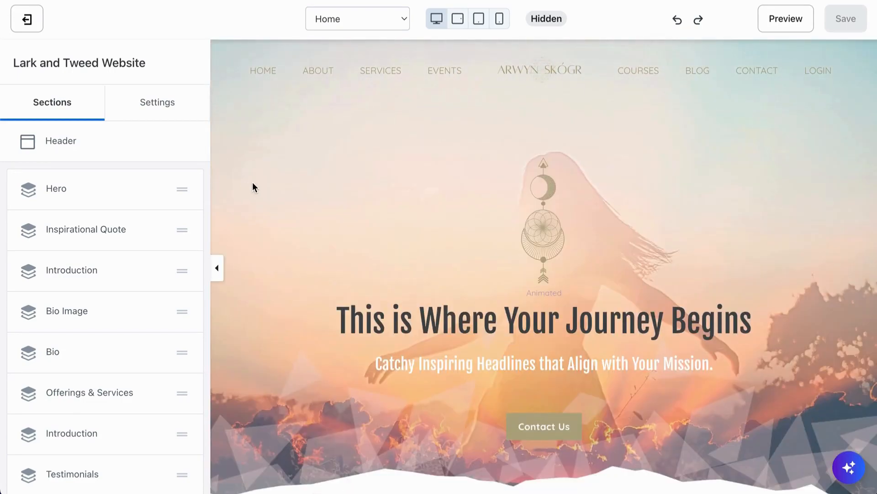
# Step: Open the list of addable content for the Introduction section with the portrait image and look through the available block types
pyautogui.scroll(-12, 252, 187)
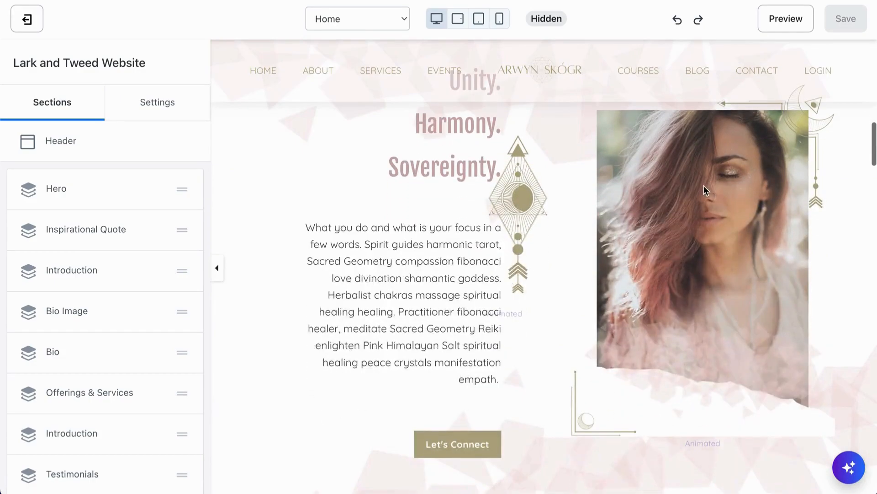
pyautogui.click(666, 210)
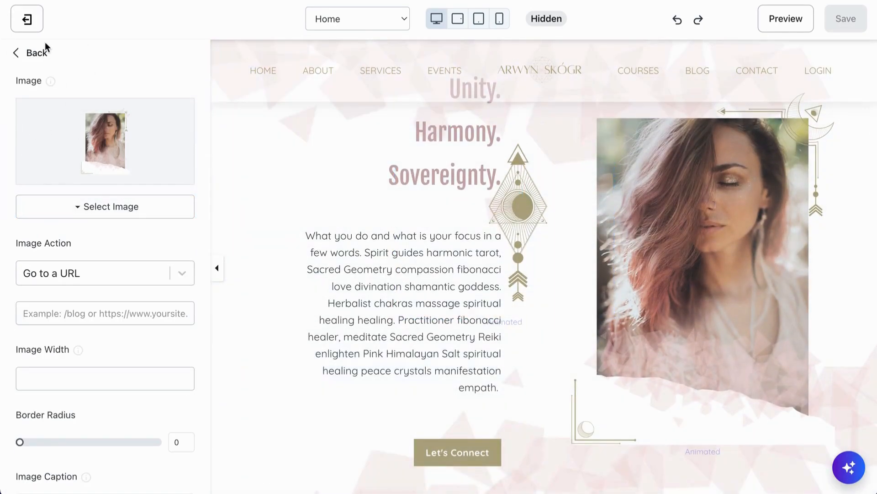
pyautogui.click(37, 53)
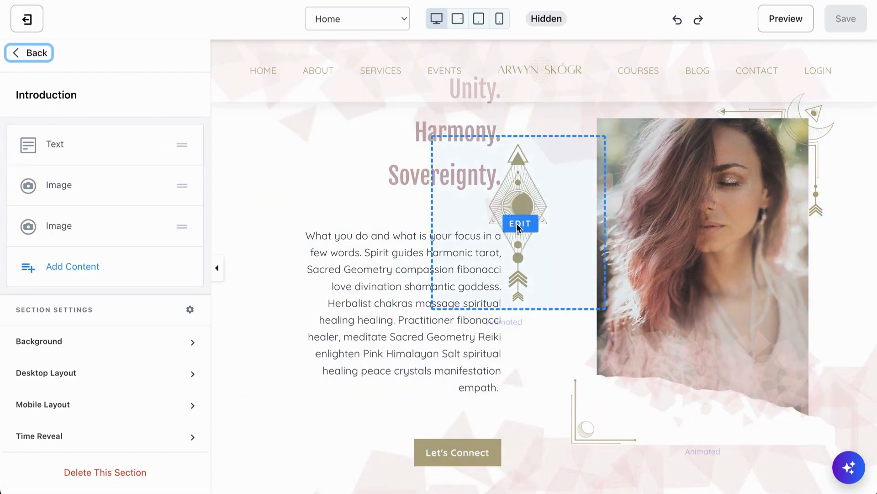
pyautogui.click(74, 271)
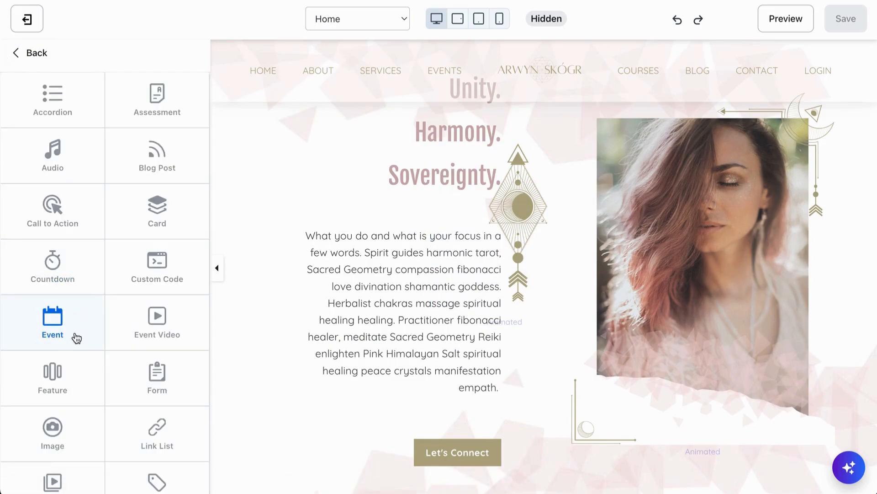
pyautogui.scroll(-3, 77, 338)
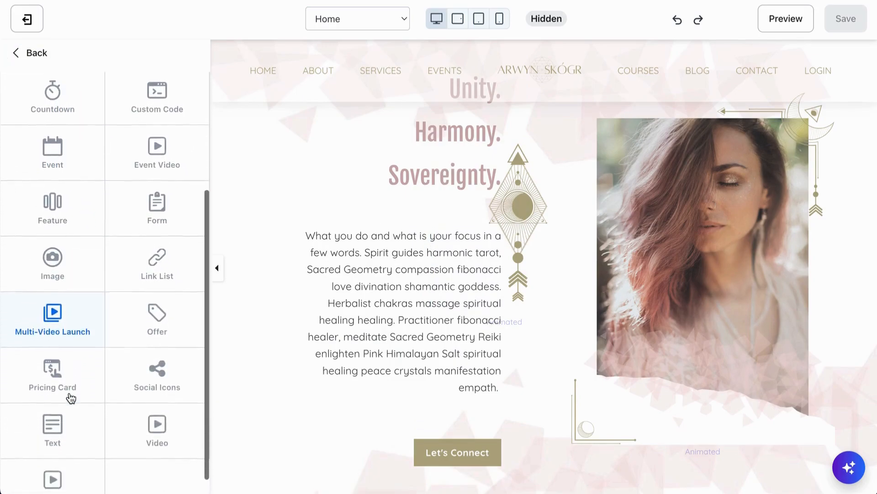
pyautogui.scroll(-1, 80, 348)
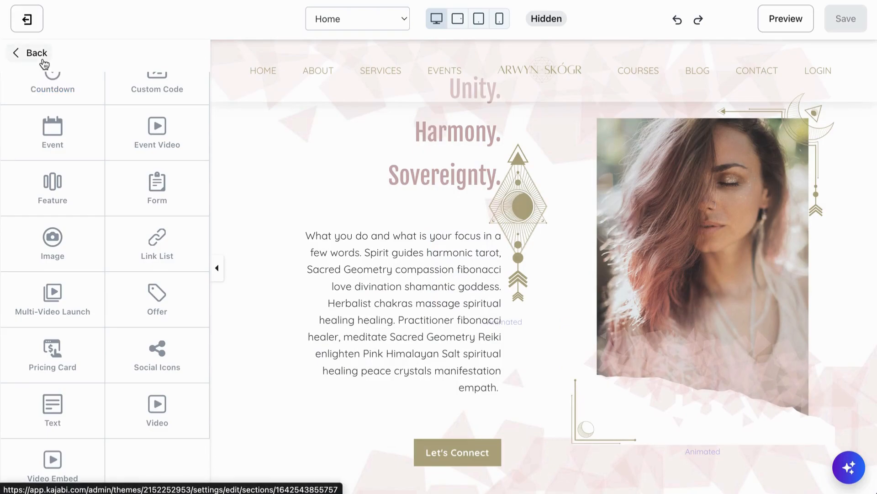
pyautogui.scroll(4, 62, 156)
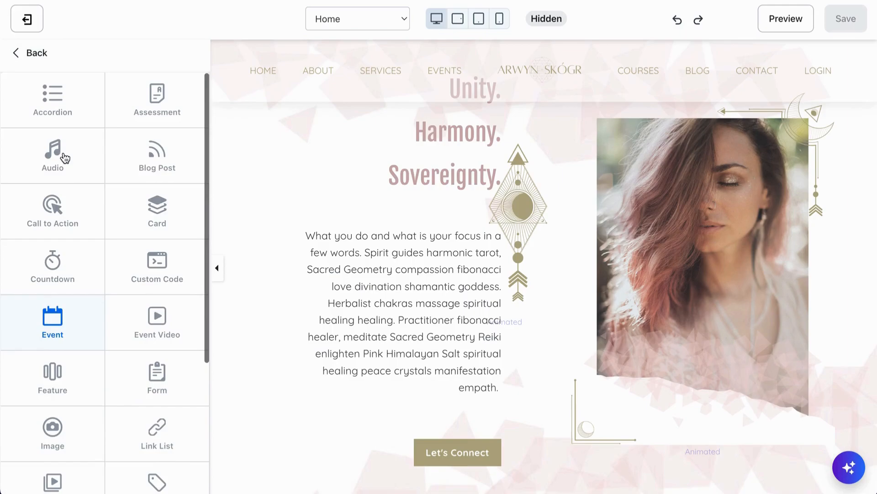
# Step: Leave the Introduction section and open the background settings of the Home page's Hero section
pyautogui.click(31, 55)
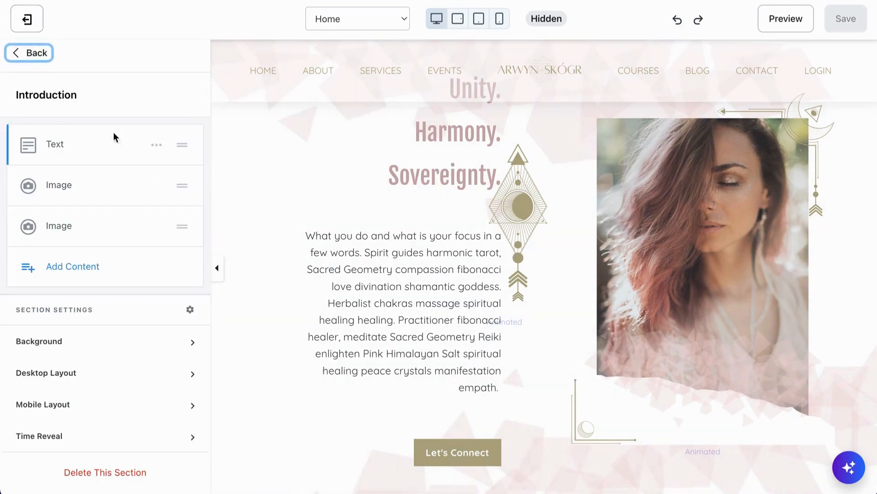
pyautogui.click(39, 54)
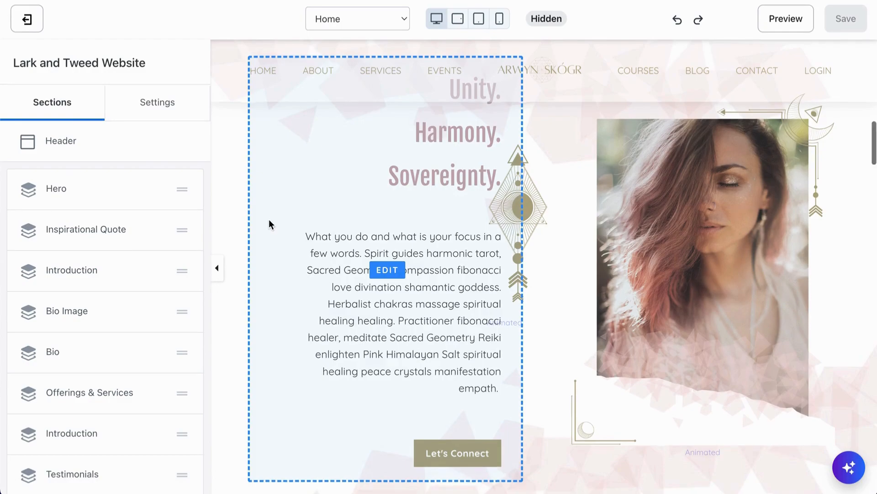
pyautogui.scroll(10, 269, 221)
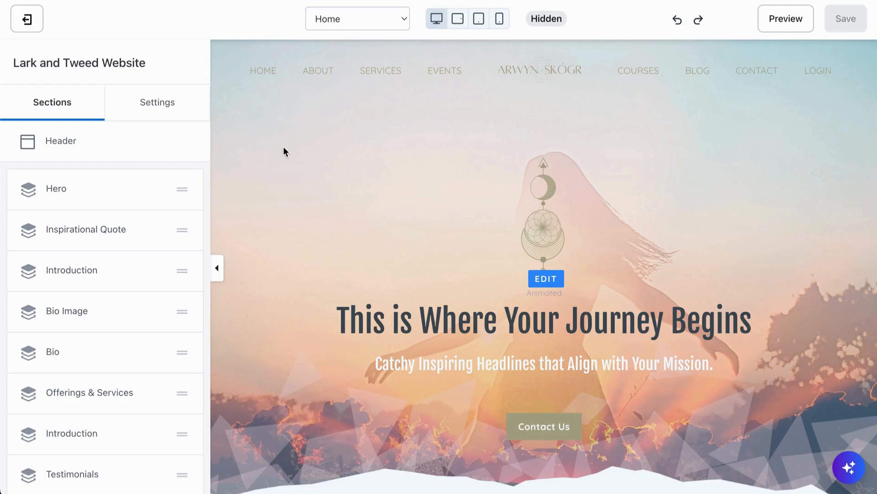
pyautogui.click(263, 126)
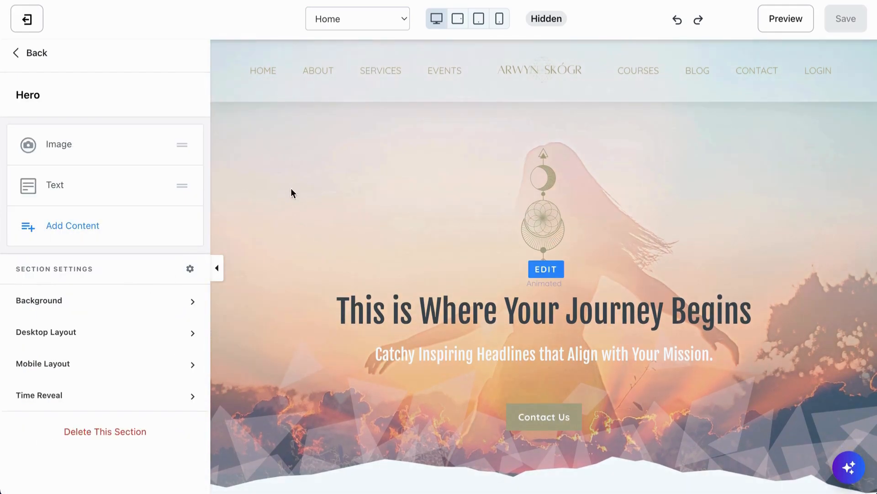
pyautogui.click(113, 306)
# Step: Set the Hero section's background media type to Video
pyautogui.scroll(-4, 109, 366)
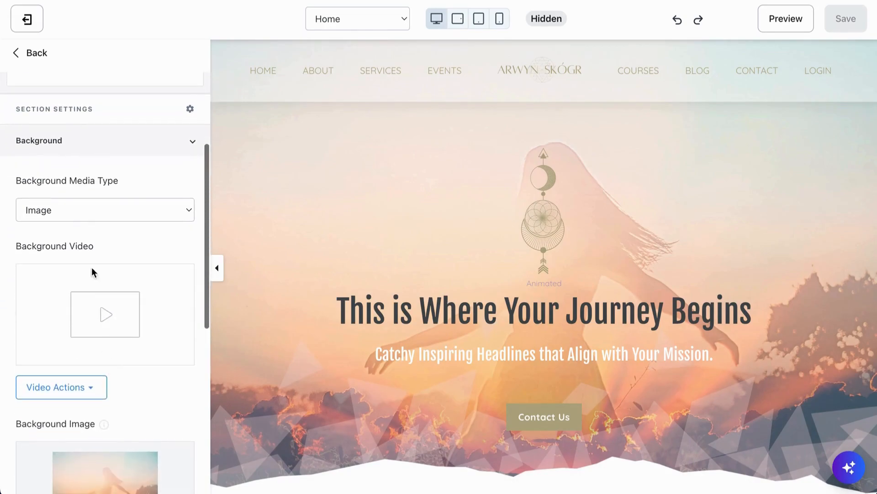
pyautogui.scroll(-3, 112, 264)
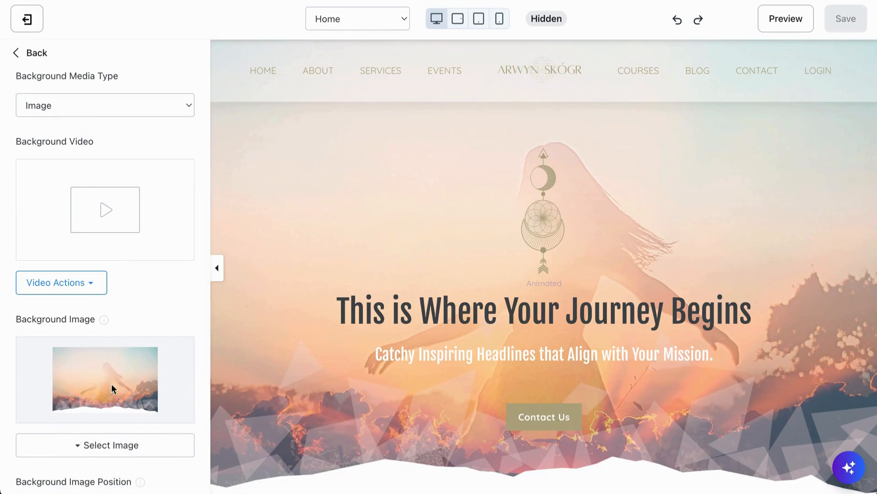
pyautogui.scroll(-2, 97, 384)
pyautogui.scroll(4, 87, 375)
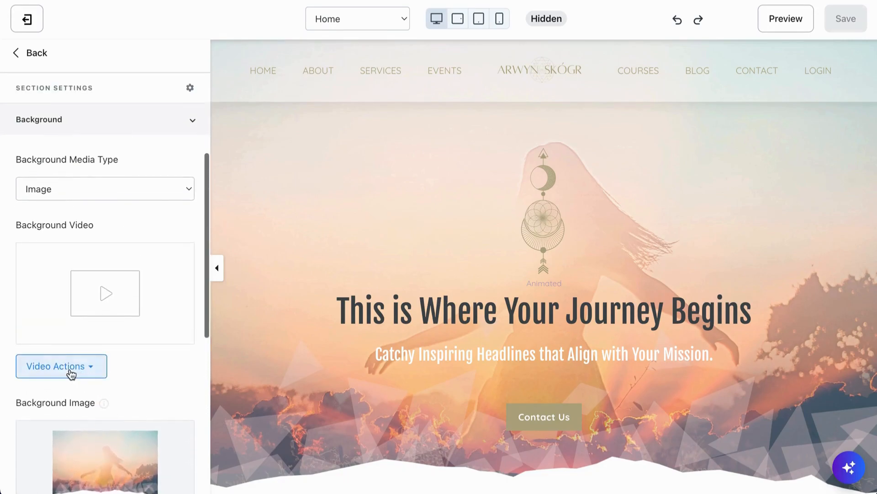
pyautogui.click(123, 189)
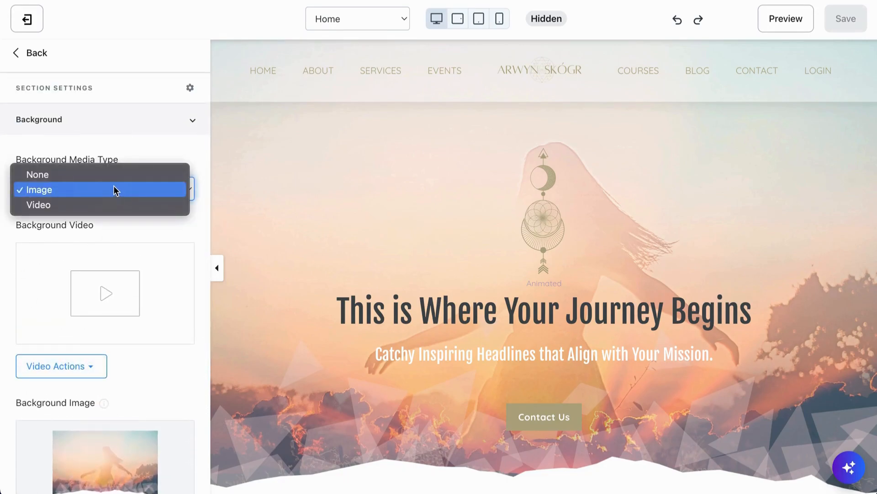
pyautogui.click(48, 207)
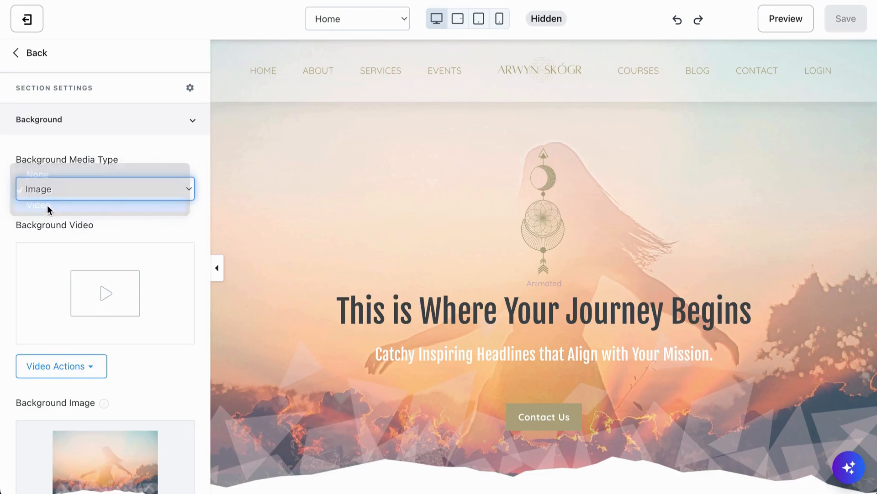
# Step: Upload SACRED-GEOMETRY-Arwyn-Website_Images-Wide.mp4 from the Downloads folder on the device as the Hero section's background video
pyautogui.click(83, 372)
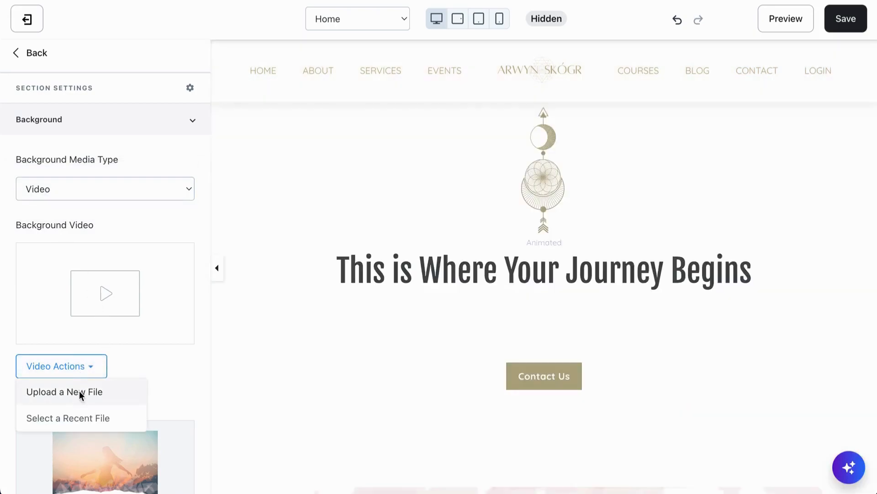
pyautogui.click(78, 392)
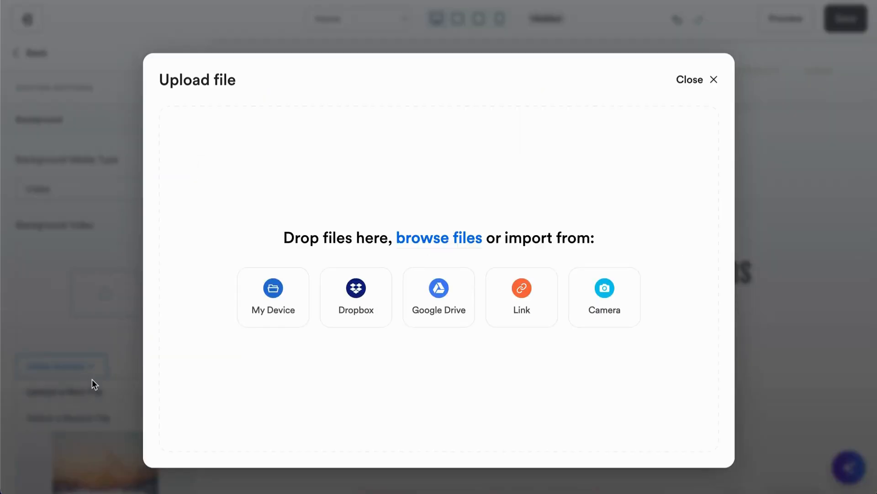
pyautogui.click(280, 307)
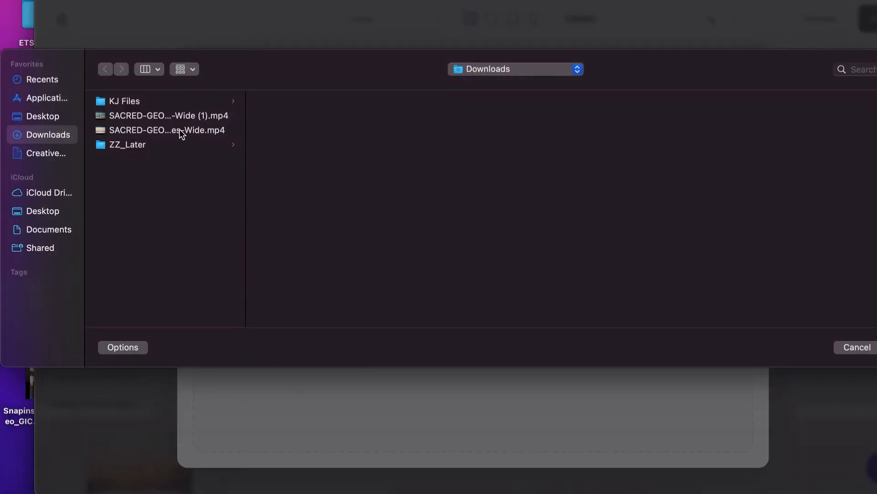
pyautogui.click(181, 133)
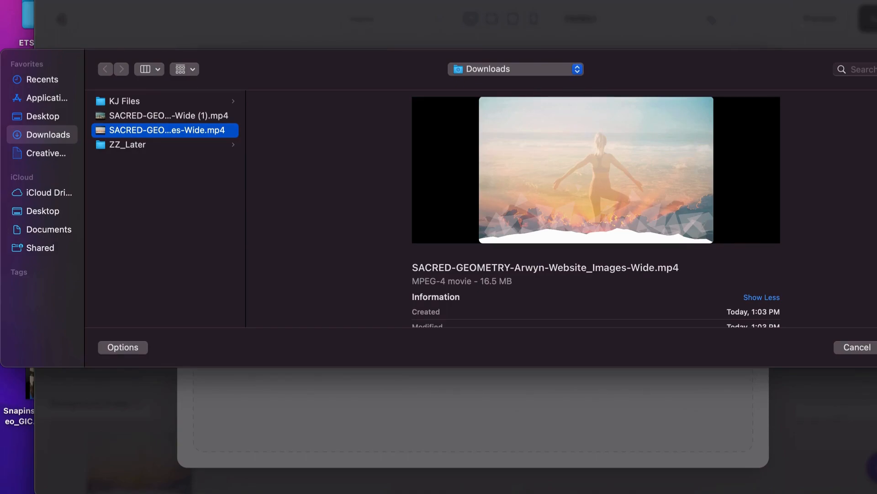
pyautogui.press('Return')
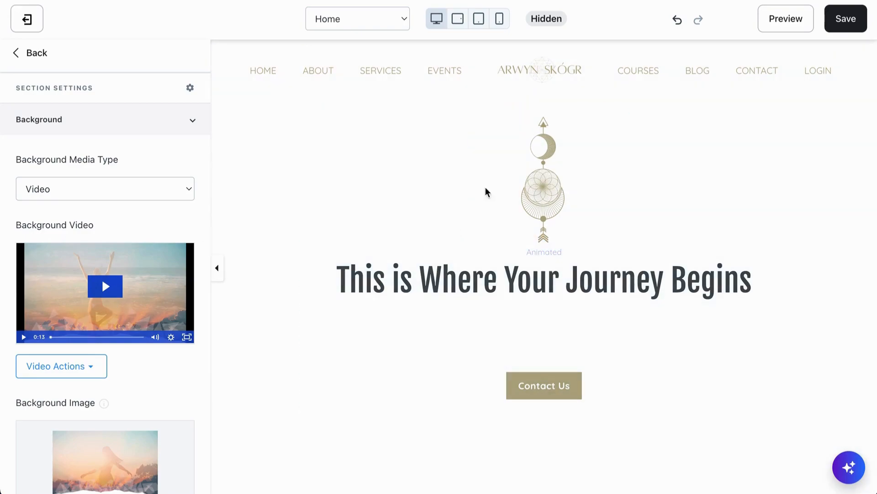
# Step: Save the website changes and look over the Hero section with its video background
pyautogui.click(844, 26)
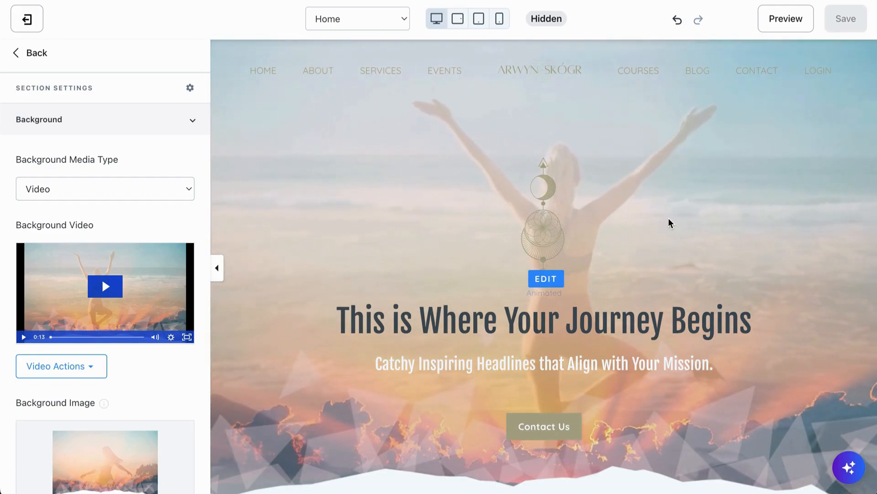
pyautogui.scroll(-1, 668, 223)
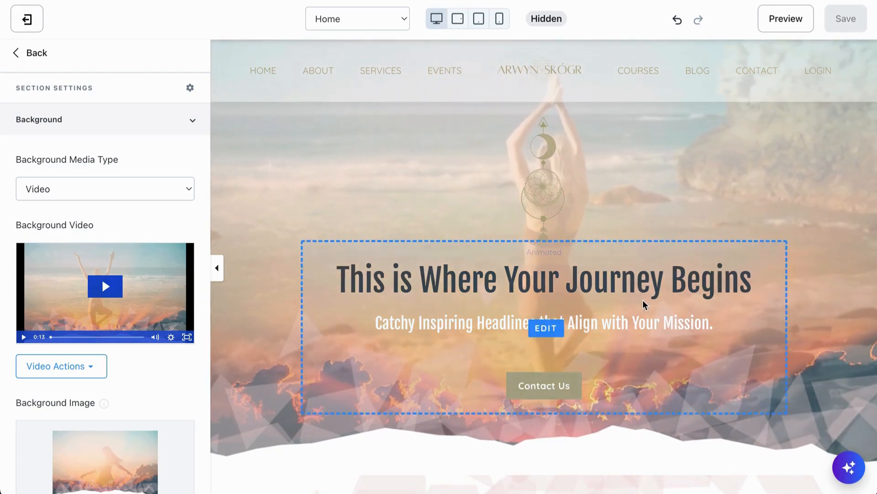
pyautogui.scroll(1, 644, 304)
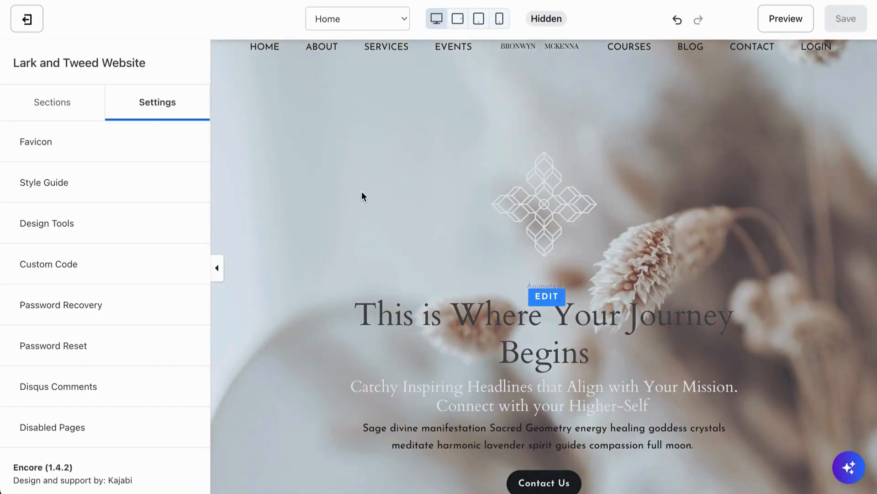
# Step: In the template with the dried-flower hero image, set the Hero section's background media type to Video
pyautogui.scroll(-4, 361, 191)
pyautogui.scroll(5, 361, 191)
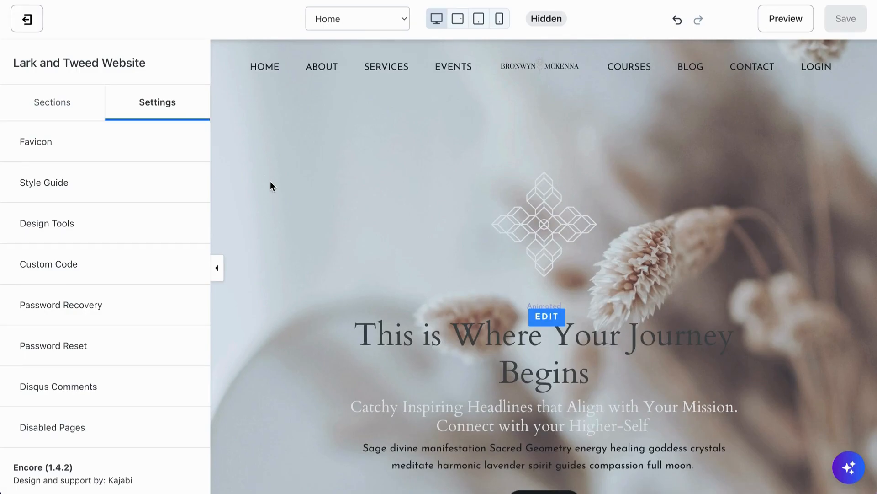
pyautogui.click(309, 214)
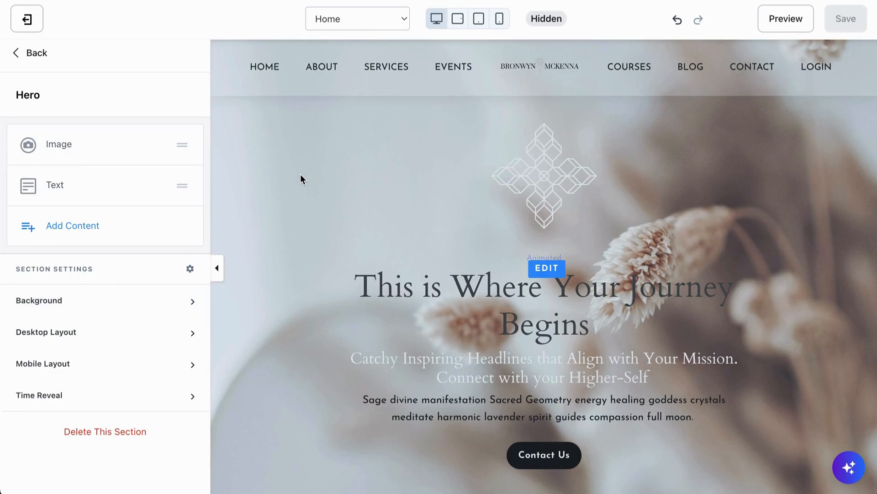
pyautogui.click(113, 300)
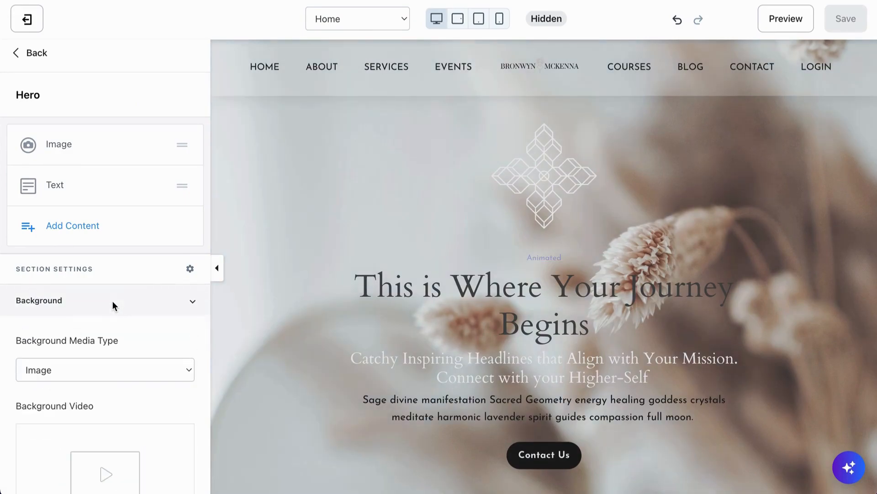
pyautogui.scroll(-5, 112, 386)
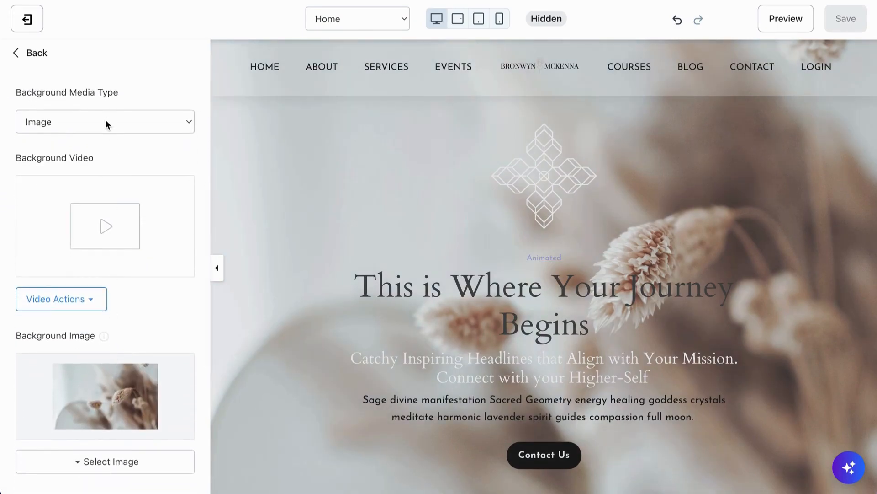
pyautogui.click(106, 120)
pyautogui.click(54, 136)
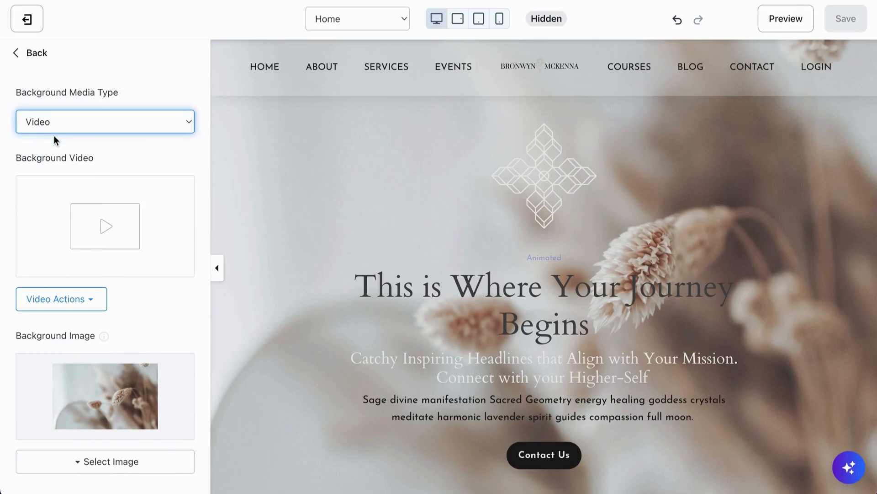
# Step: Upload SACRED-GEOMETRY-Arwyn-Website_Images-Wide (1).mp4 from the Downloads folder on the device as this Hero section's background video
pyautogui.click(76, 303)
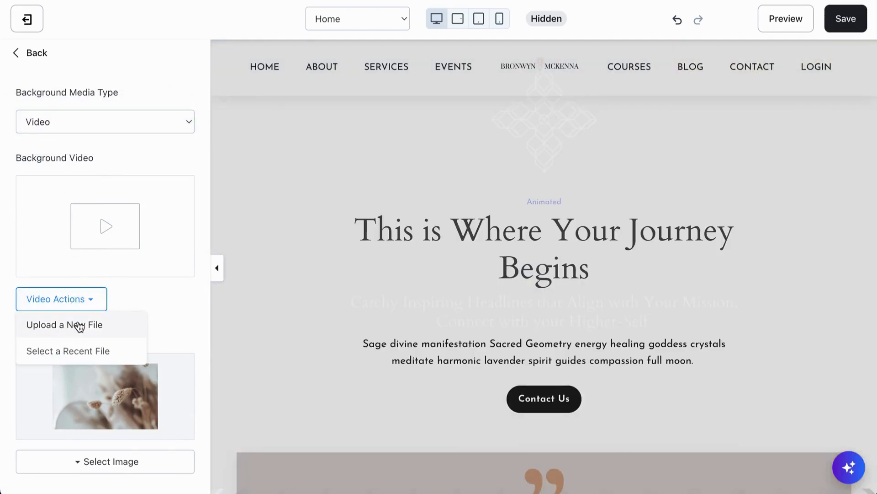
pyautogui.click(77, 326)
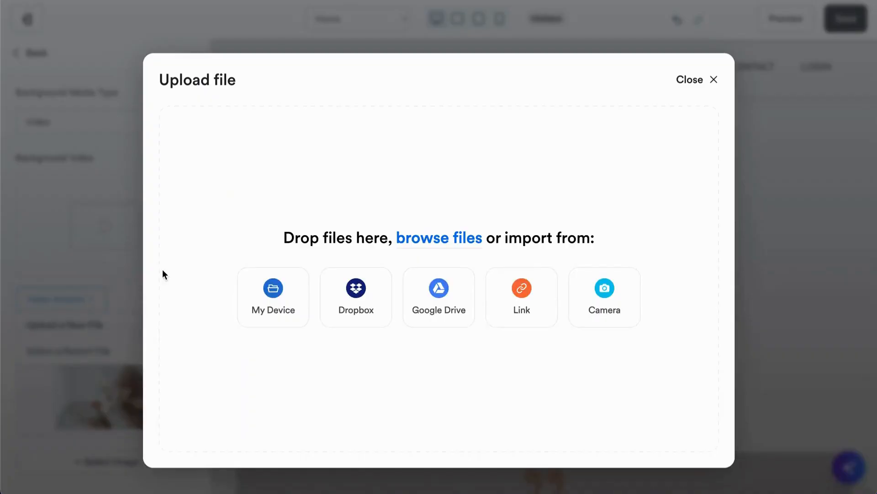
pyautogui.click(264, 311)
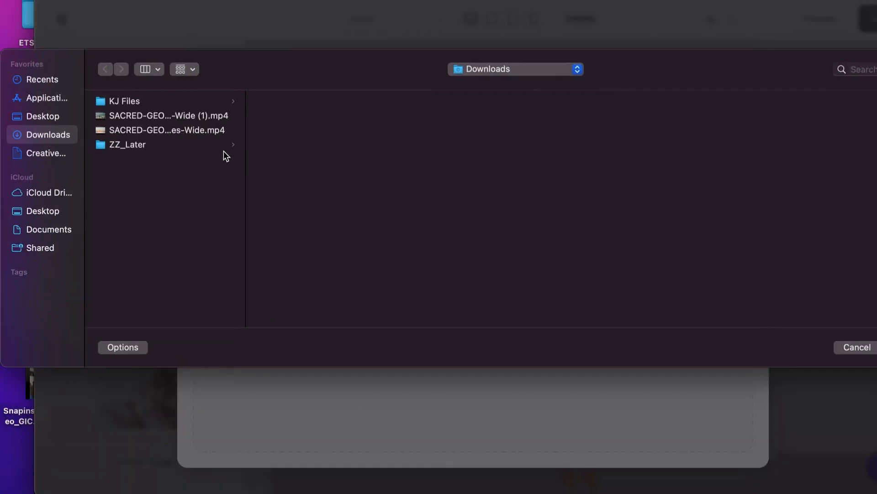
pyautogui.click(197, 116)
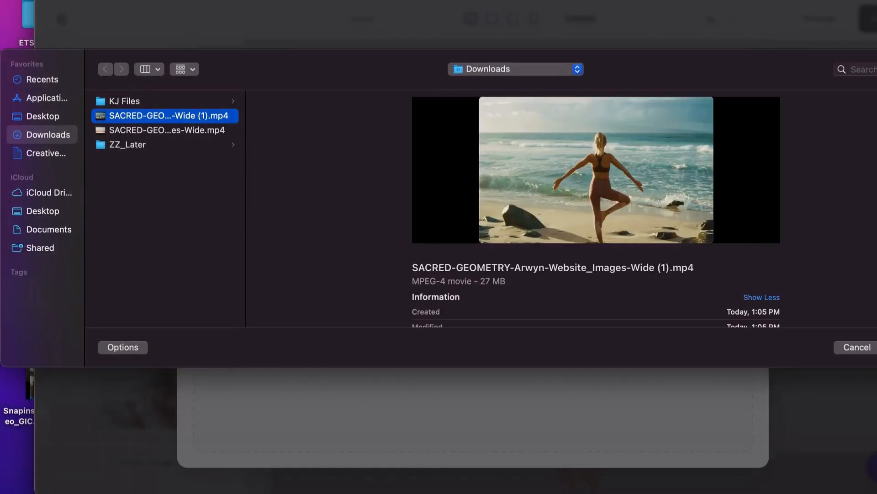
pyautogui.press('Return')
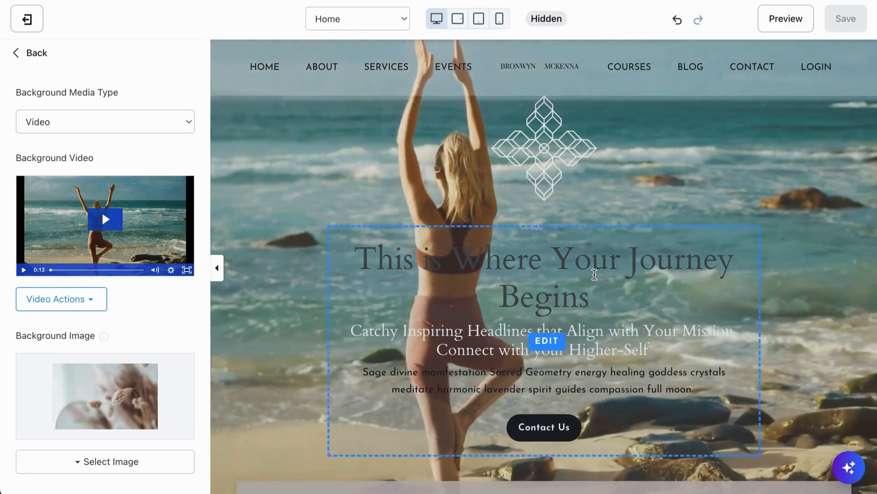
# Step: Set the Hero section's background color overlay to white (FFFFFF) with an alpha of 20
pyautogui.scroll(-4, 151, 355)
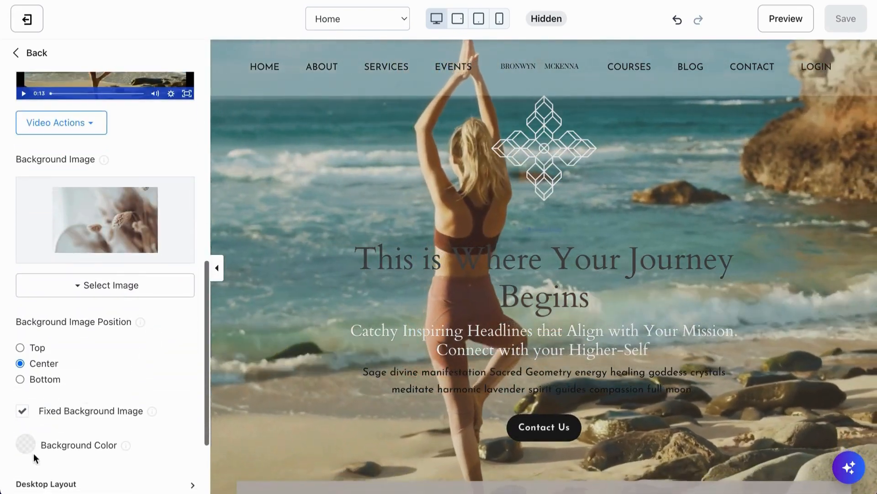
pyautogui.click(26, 443)
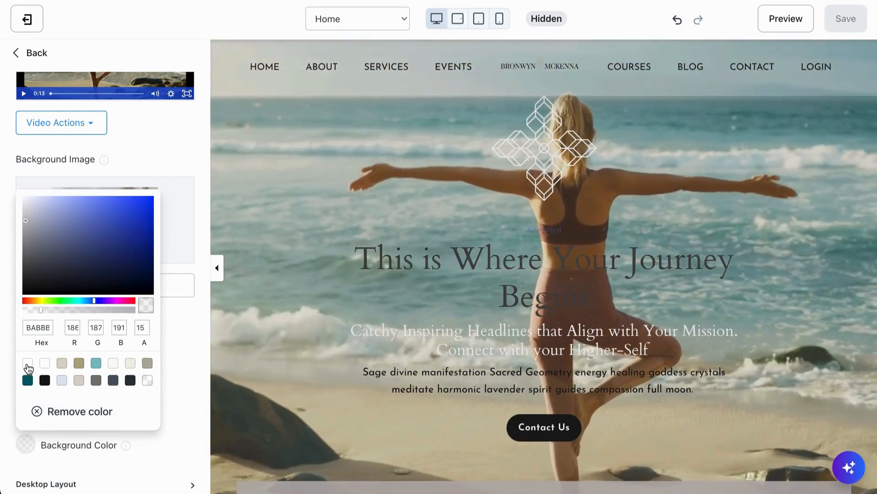
pyautogui.click(27, 363)
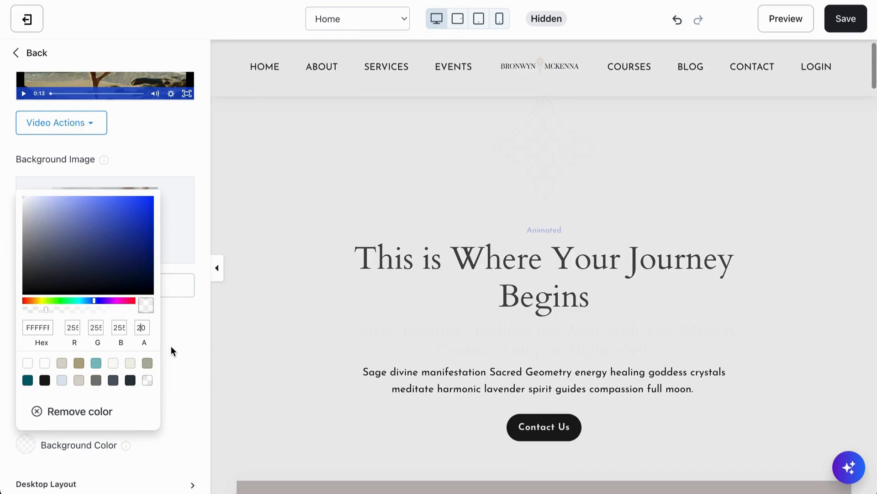
pyautogui.click(173, 351)
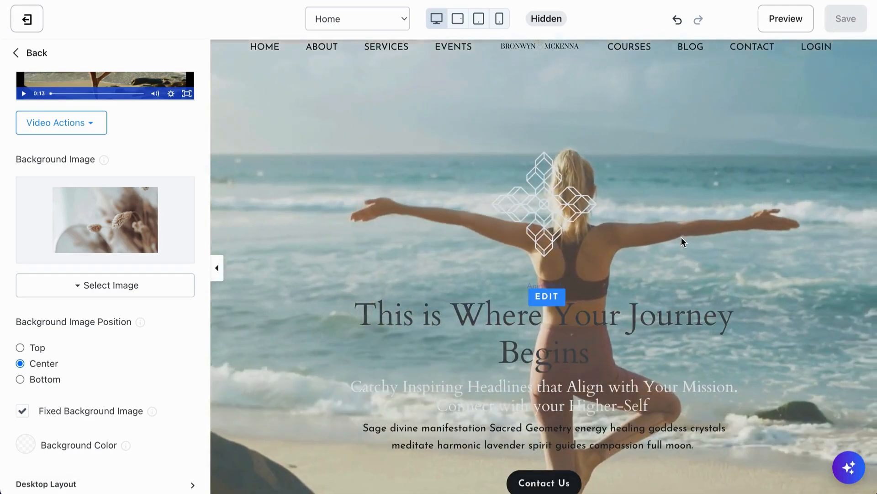
# Step: Raise the alpha of the Hero section's white background color overlay to 40
pyautogui.click(25, 444)
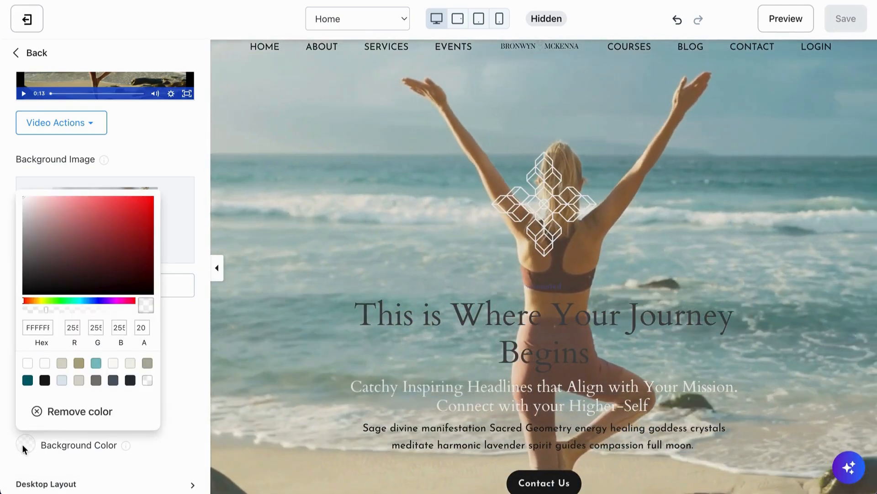
pyautogui.click(141, 327)
pyautogui.press('BackSpace')
pyautogui.write('4')
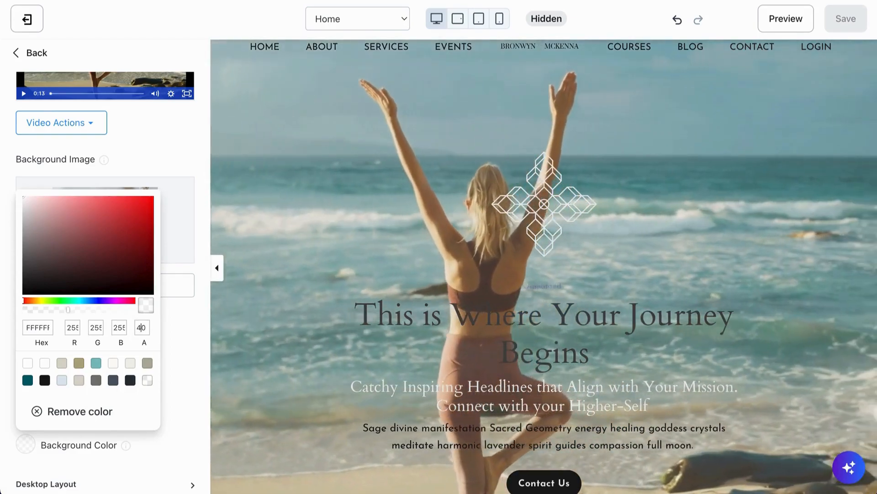
pyautogui.click(174, 337)
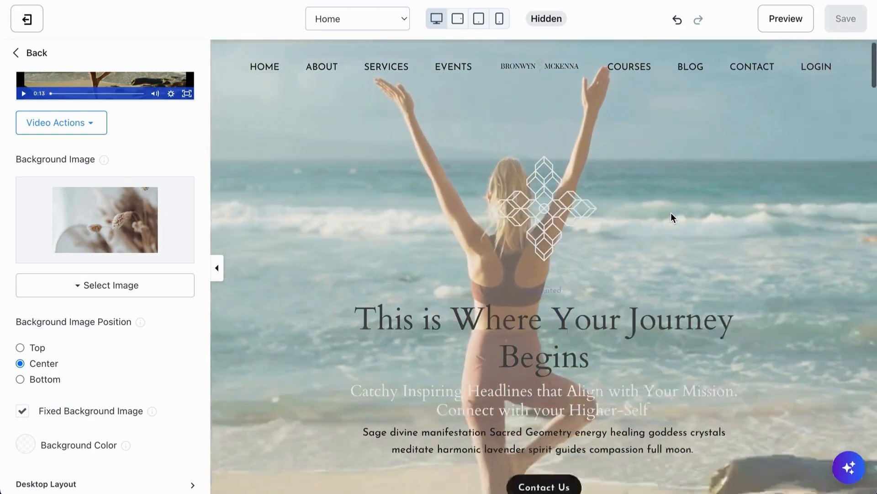
# Step: Review the Hero section's video with its white overlay and check the background color settings
pyautogui.scroll(-2, 671, 213)
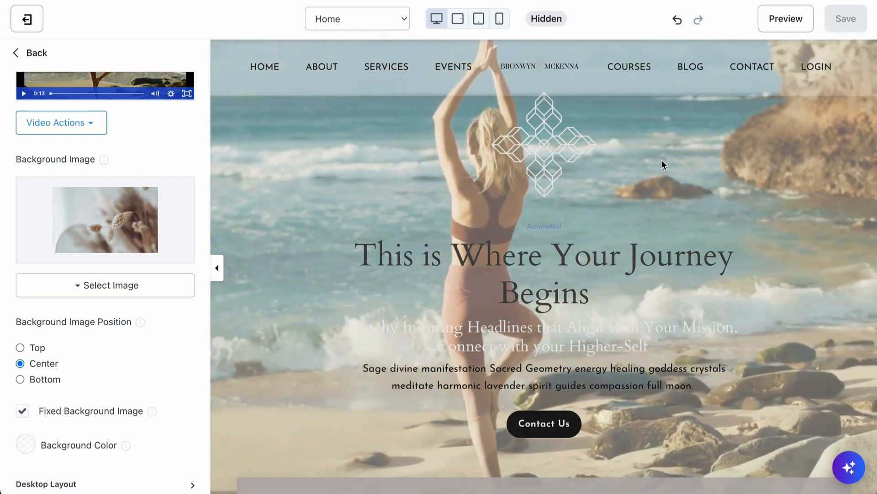
pyautogui.scroll(-1, 156, 376)
pyautogui.click(136, 395)
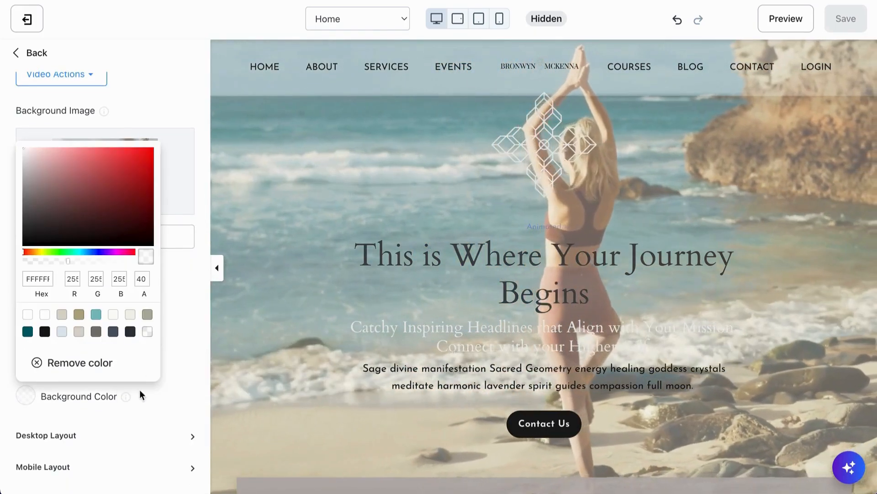
# Step: Raise the alpha of the Hero section's white background color overlay to 60
pyautogui.click(141, 279)
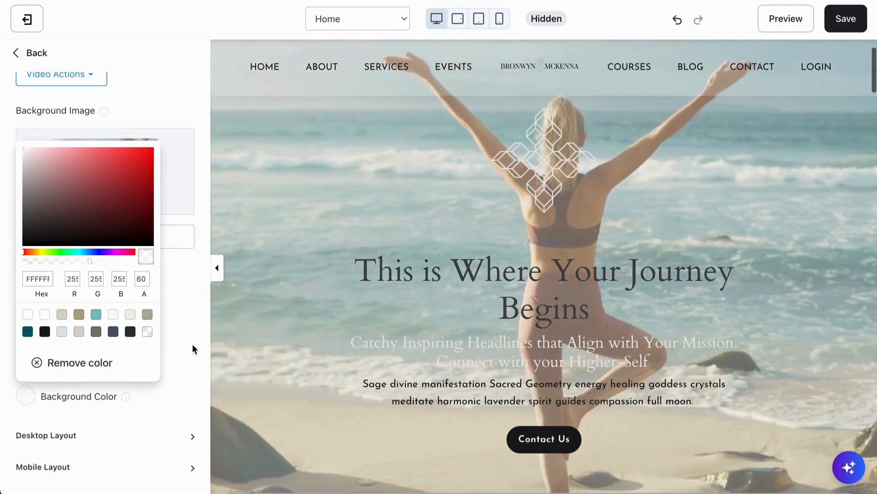
pyautogui.click(185, 342)
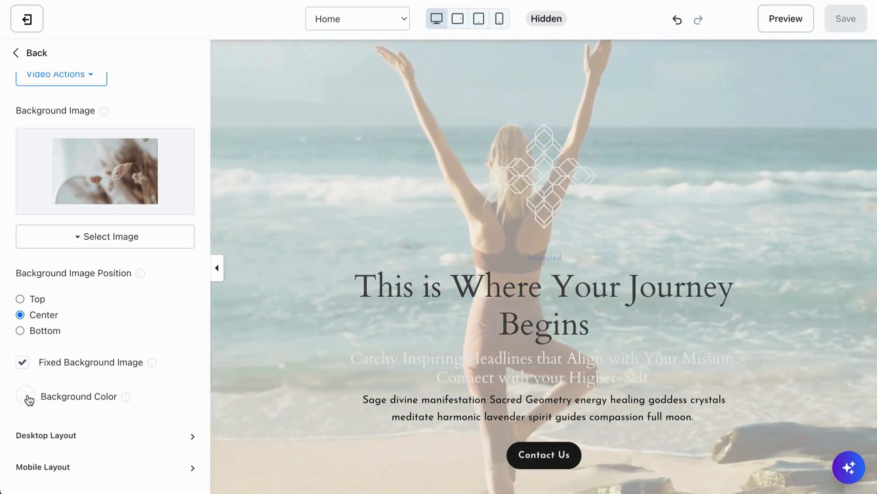
# Step: Return the alpha of the Hero section's white background color overlay to 40
pyautogui.click(26, 396)
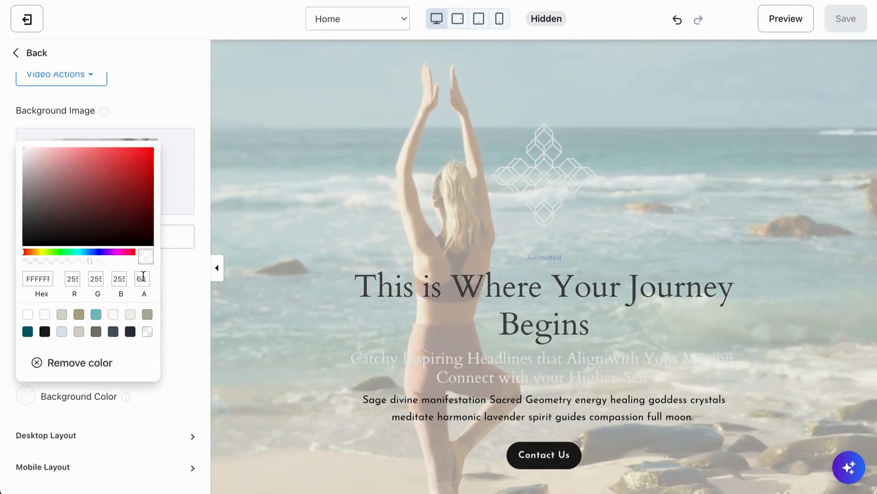
pyautogui.doubleClick(143, 277)
pyautogui.write('40')
pyautogui.click(175, 287)
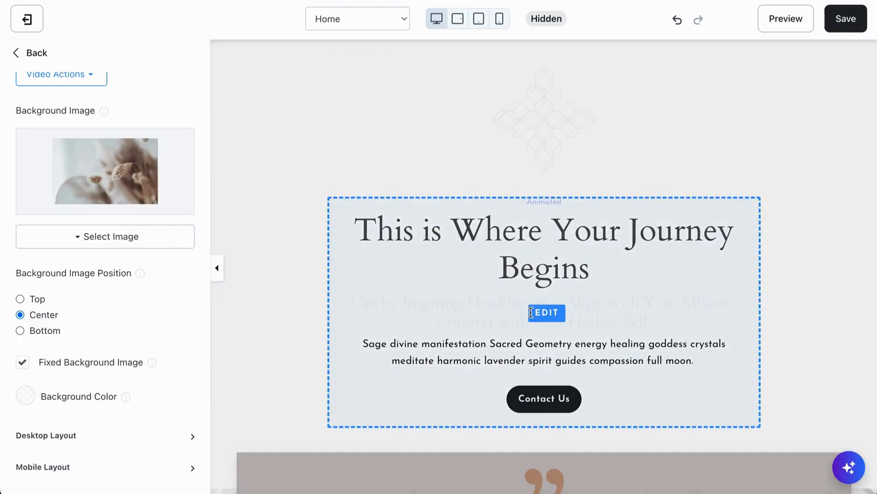
# Step: Recolor the "Catchy Inspiring Headlines that Align with Your Mission" subheading in the Hero text block dark grey
pyautogui.click(546, 309)
pyautogui.scroll(-3, 110, 358)
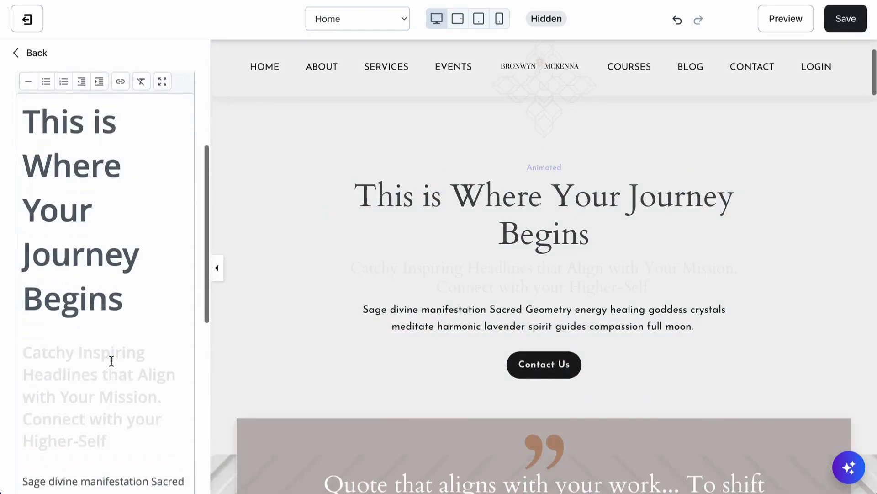
pyautogui.moveTo(118, 402); pyautogui.dragTo(37, 292)
pyautogui.scroll(3, 89, 200)
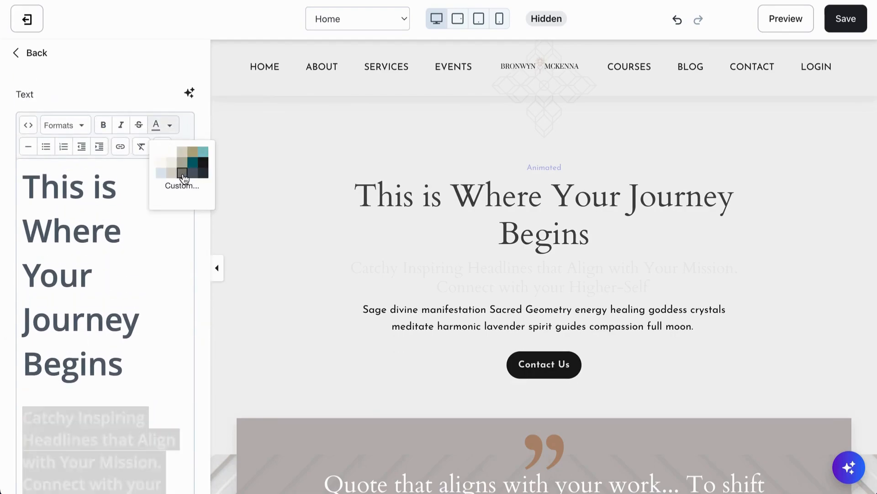
pyautogui.click(182, 173)
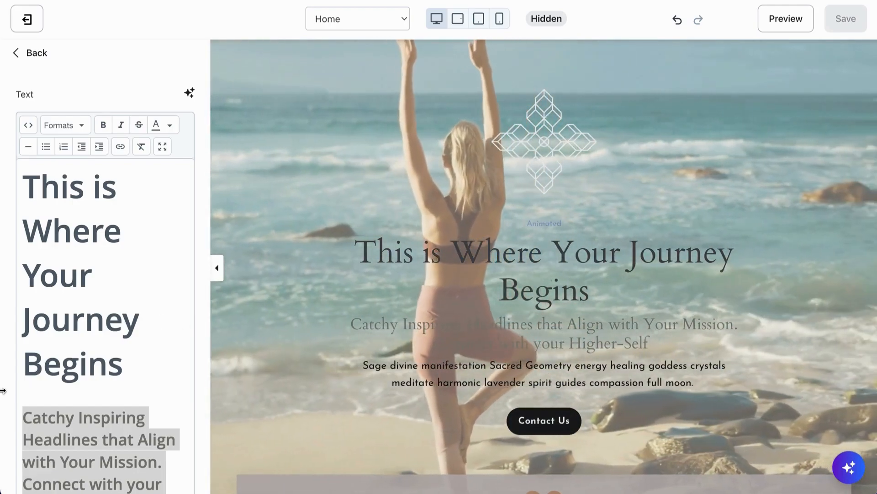
# Step: Change all the text in the Hero text block to white and check its readability over the video
pyautogui.scroll(-2, 95, 386)
pyautogui.hotkey('ctrl', 'a')
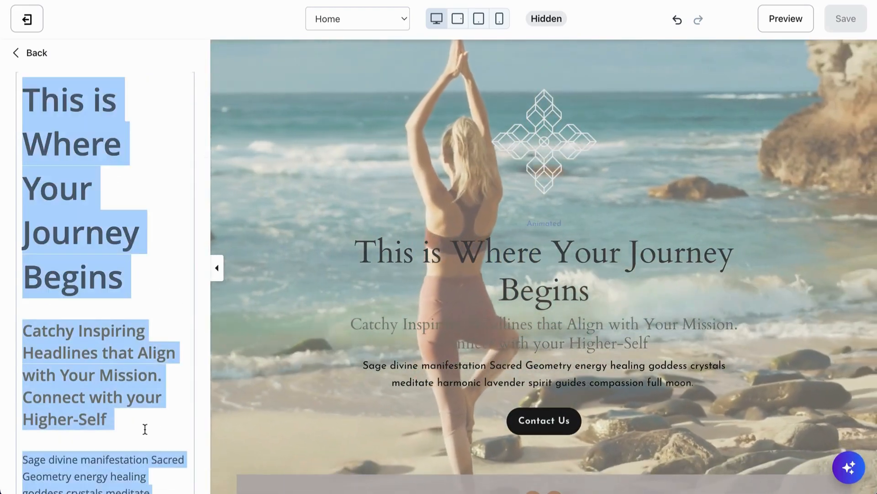
pyautogui.scroll(2, 99, 309)
pyautogui.scroll(2, 99, 309)
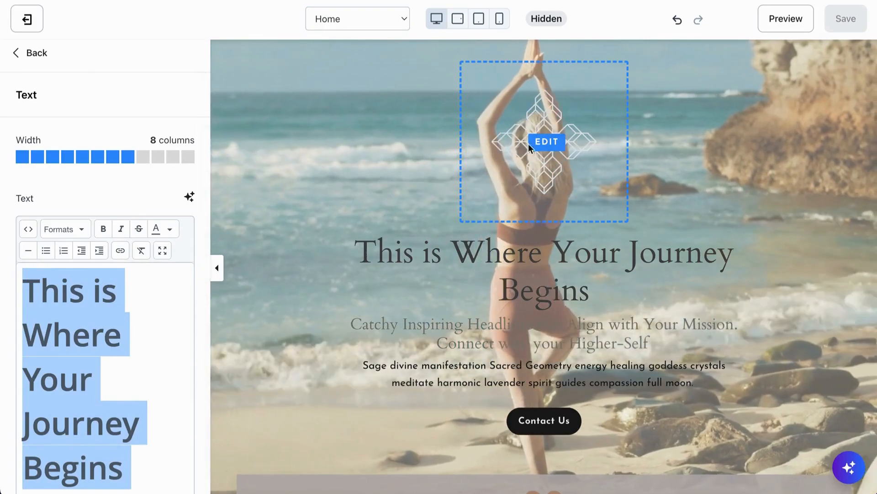
pyautogui.click(157, 231)
pyautogui.click(166, 255)
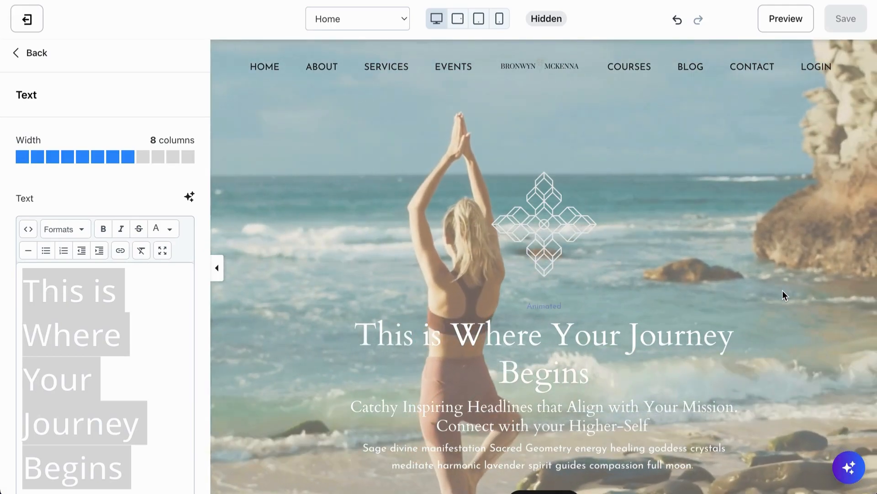
pyautogui.scroll(-5, 783, 290)
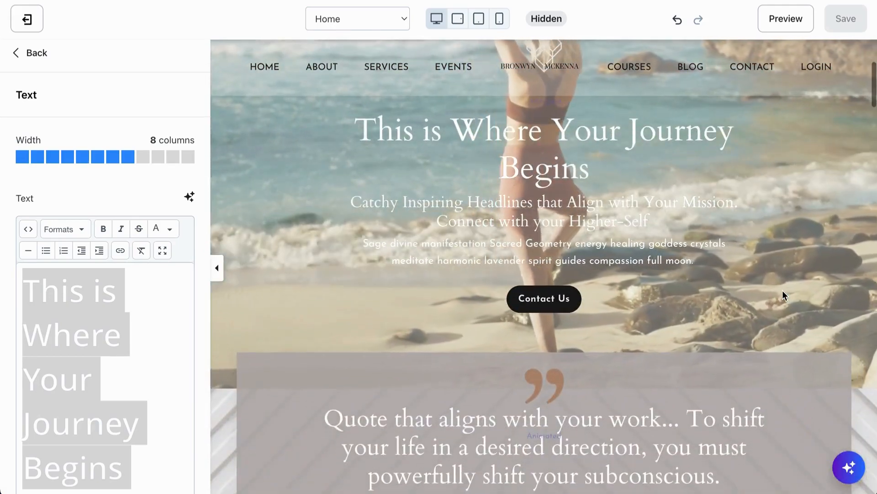
pyautogui.scroll(4, 782, 290)
pyautogui.scroll(1, 783, 290)
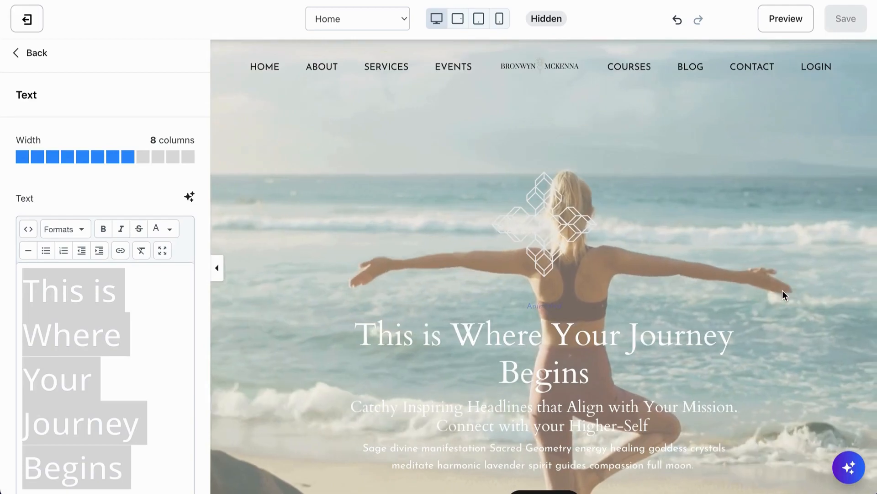